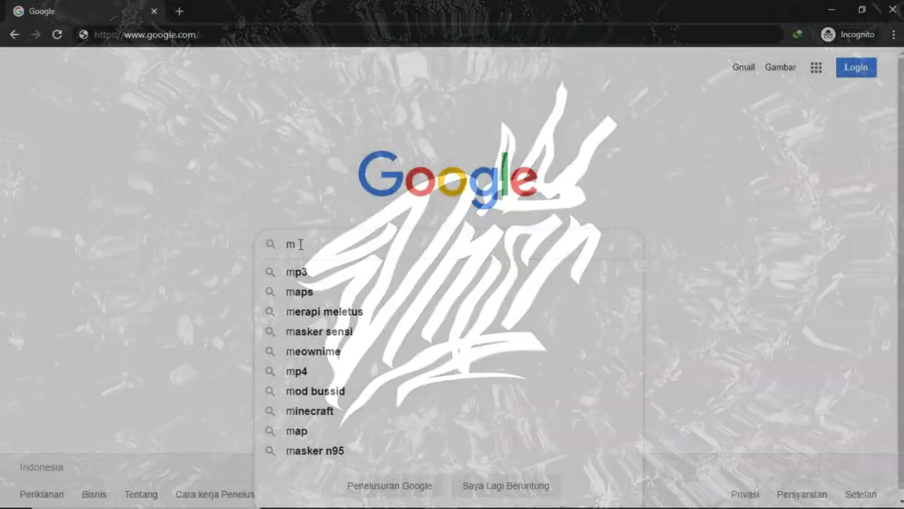
Search Google for 'mangkok ayam jago' using the suggestion offered for 'mangkuk ayam'
type("angk")
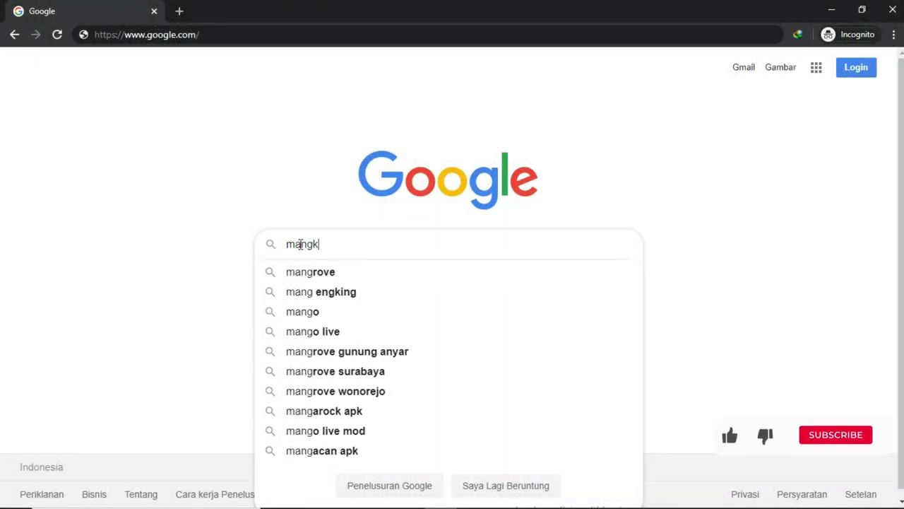
type("uk aya")
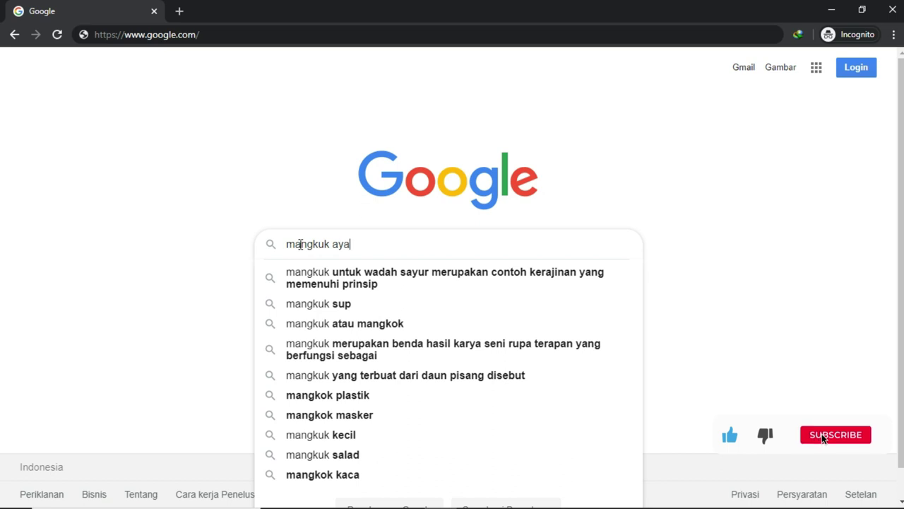
type("m")
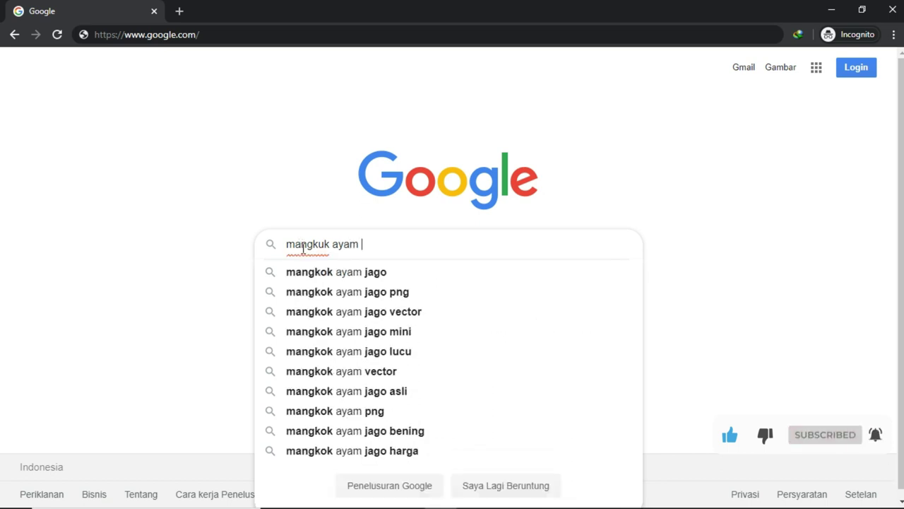
left_click(333, 273)
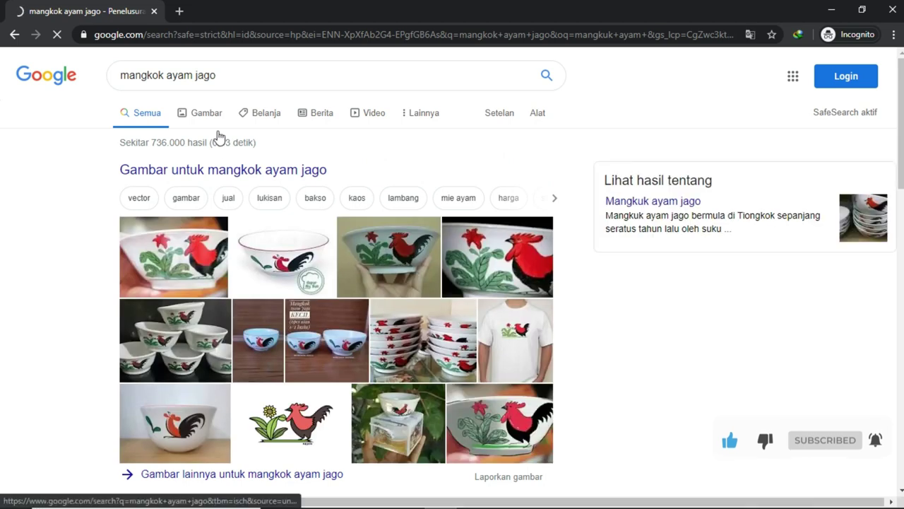
Switch to the Gambar image results and preview the grid.id rooster bowl picture
left_click(215, 122)
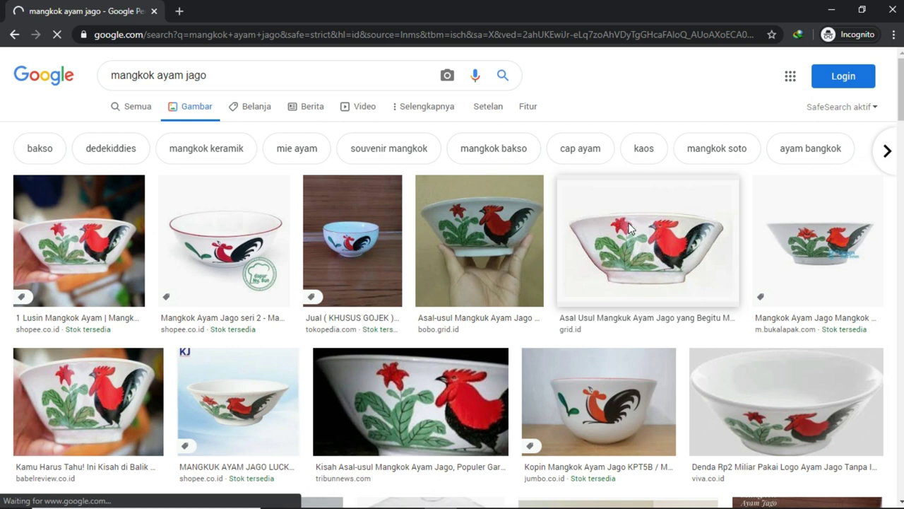
scroll(628, 227, "down", 3)
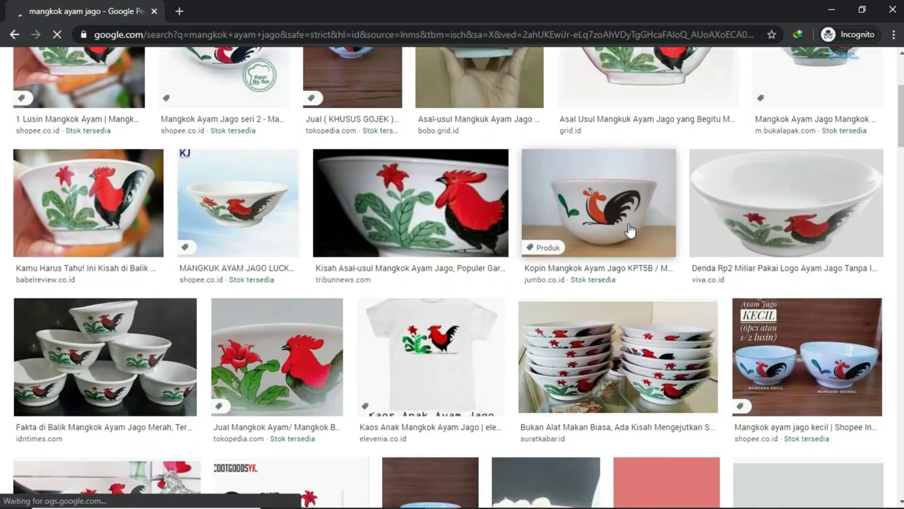
scroll(629, 229, "up", 2)
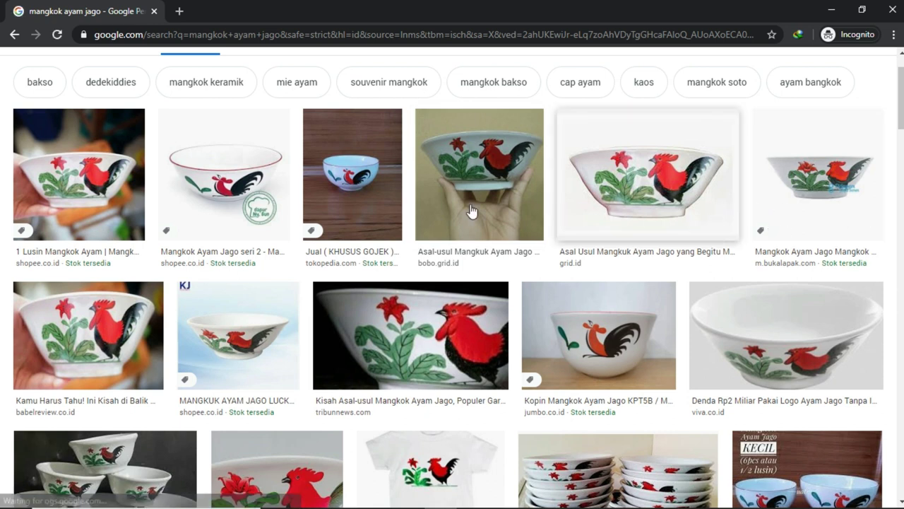
left_click(664, 221)
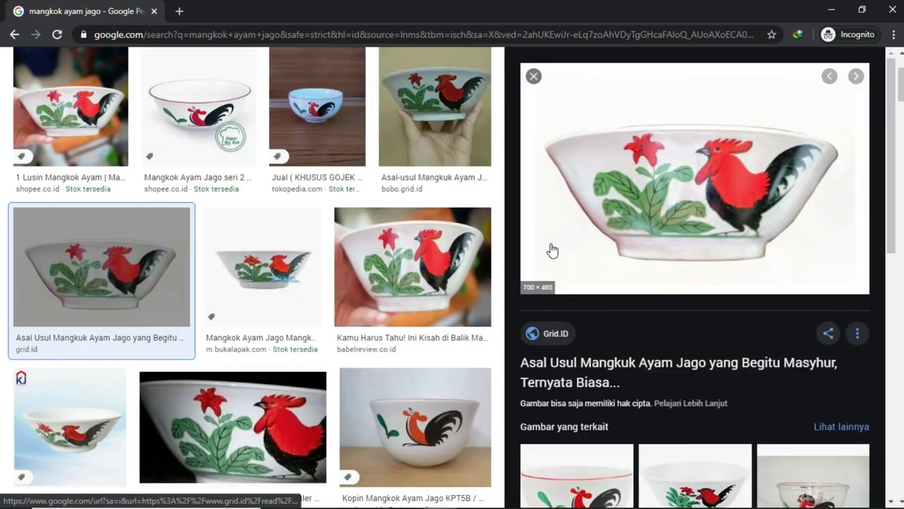
scroll(487, 268, "down", 2)
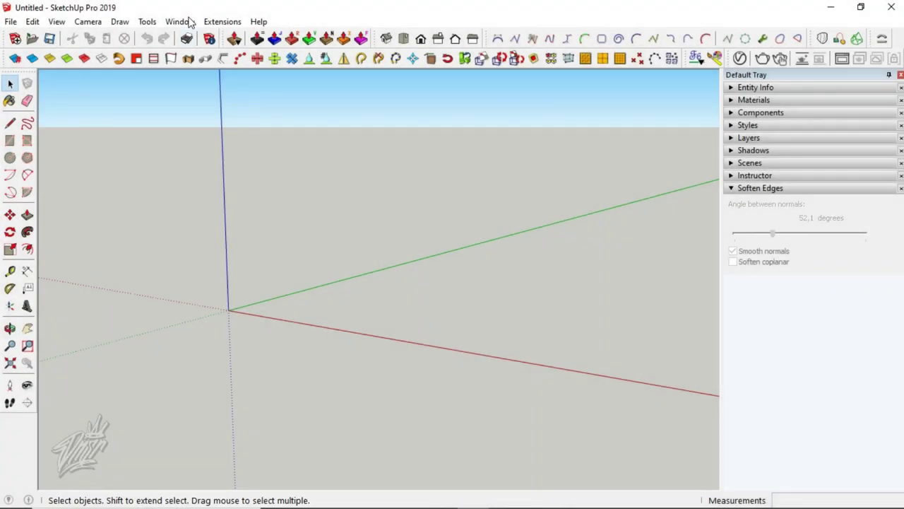
Open Model Info for the blank model from the Window menu
left_click(189, 21)
left_click(215, 90)
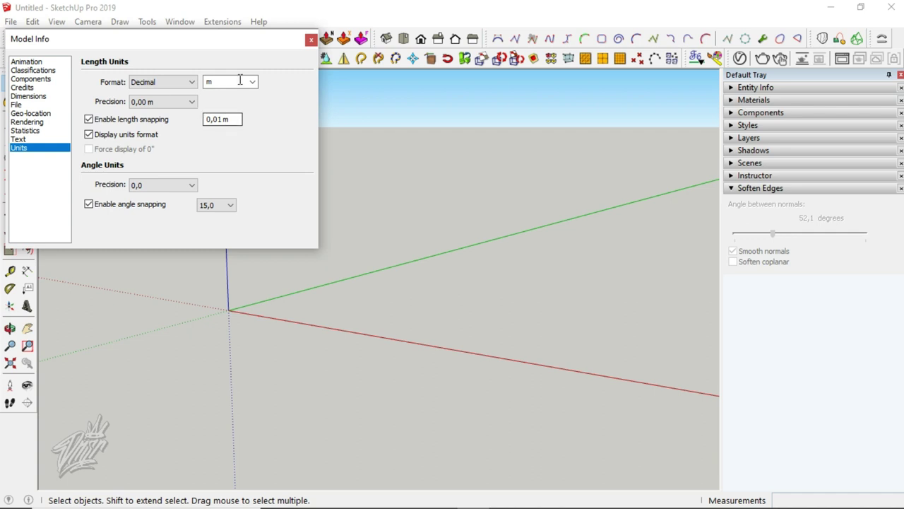
Set the model's length units to centimetres
left_click(253, 83)
left_click(236, 121)
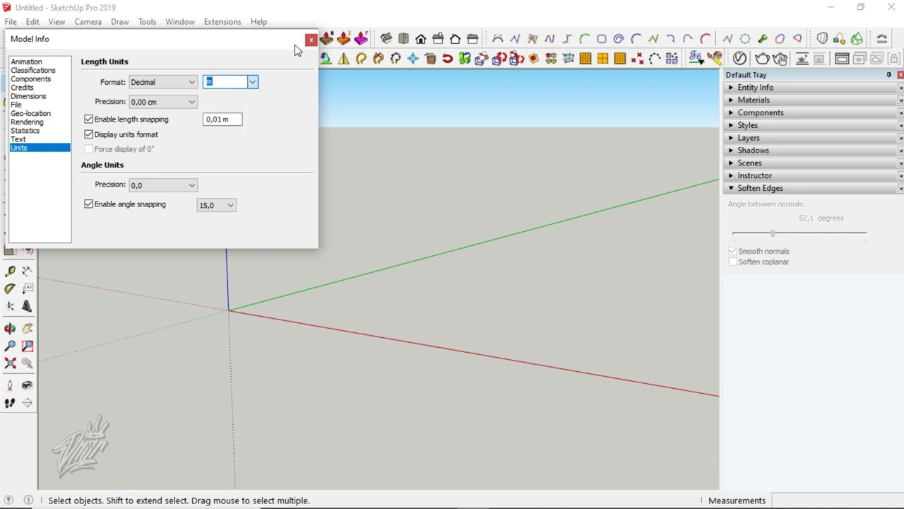
left_click(310, 40)
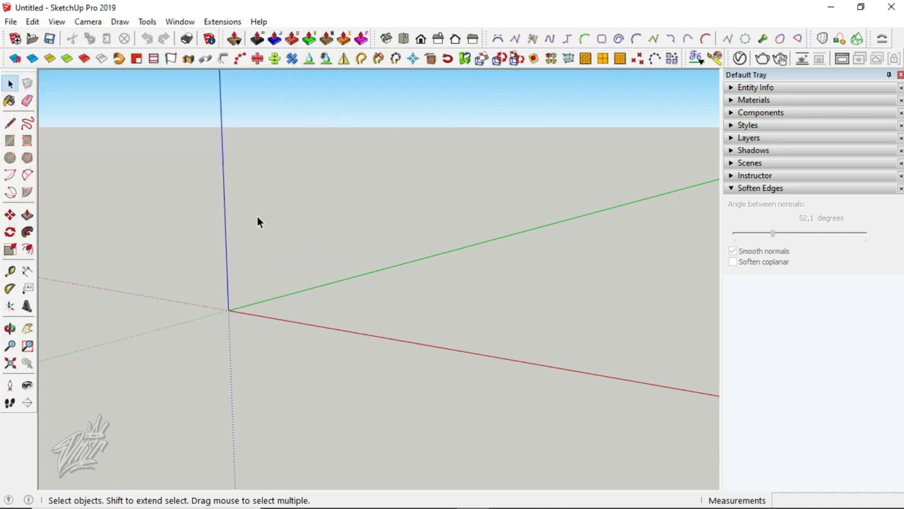
Draw a vertical line up the blue axis from the model origin
key("l")
left_click(228, 310)
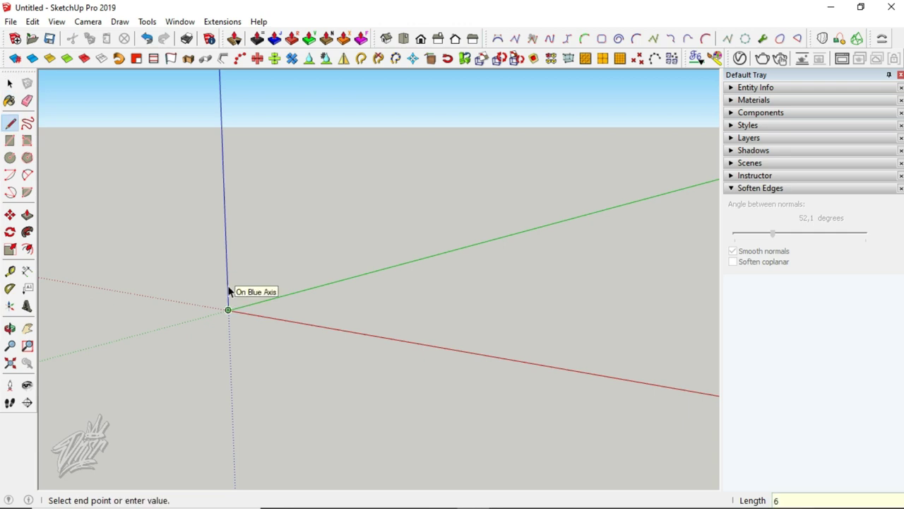
key("Return")
key("space")
left_click(10, 363)
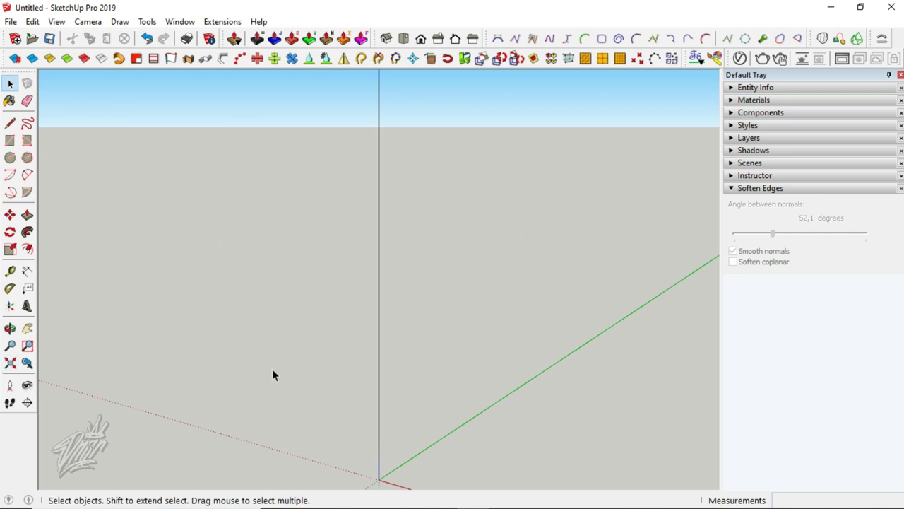
Extrude the vertical line 8,25 along the red axis into an upright rectangular face
key("o")
mouse_move(373, 462)
left_mouse_down()
mouse_move(468, 472)
mouse_move(525, 443)
mouse_move(442, 420)
left_mouse_up()
mouse_move(441, 421)
middle_mouse_down()
mouse_move(429, 438)
mouse_move(351, 432)
middle_mouse_up()
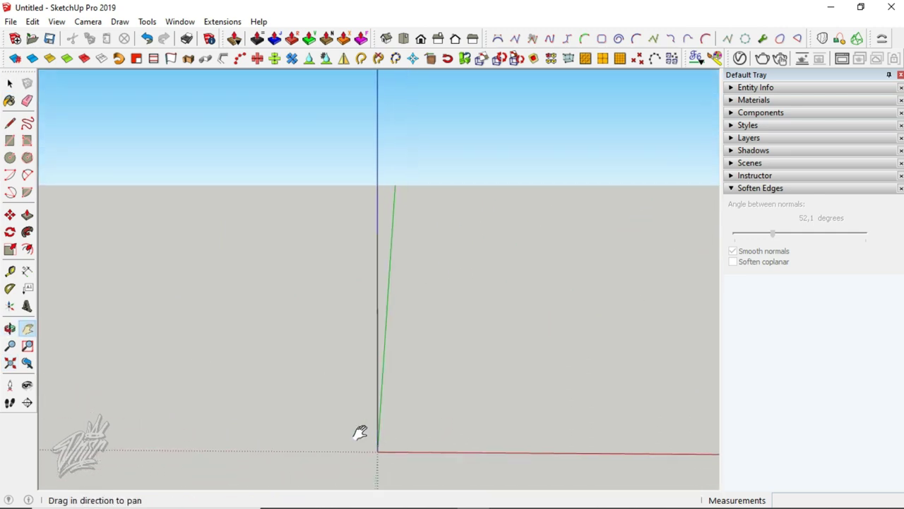
left_click(346, 419)
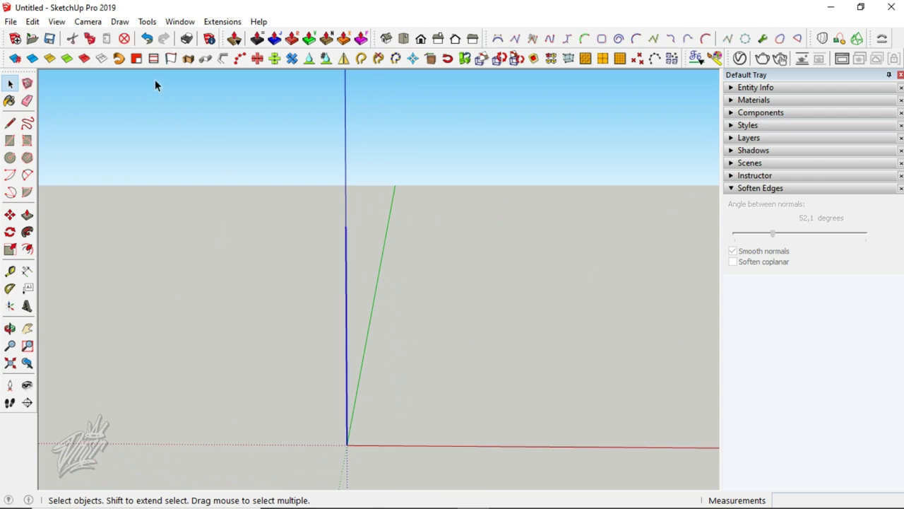
left_click(171, 60)
type("8")
type("25")
key("Return")
key("h")
left_click_drag(442, 313, 344, 290)
Draw a line along the face's bottom edge from its left corner to the midpoint
key("l")
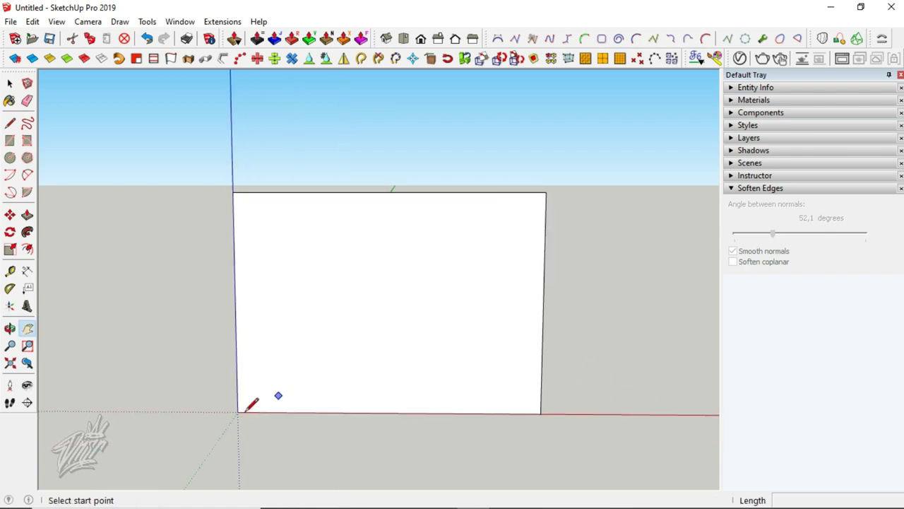
left_click(237, 411)
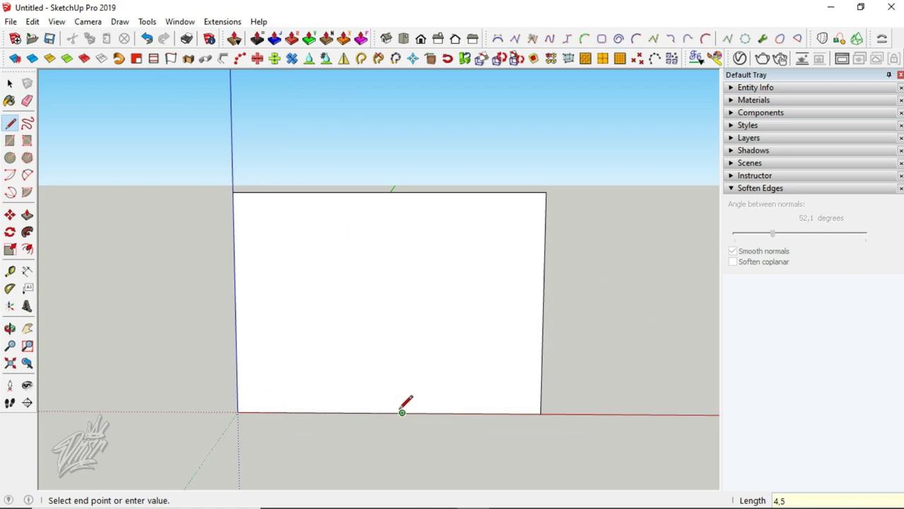
left_click(408, 361)
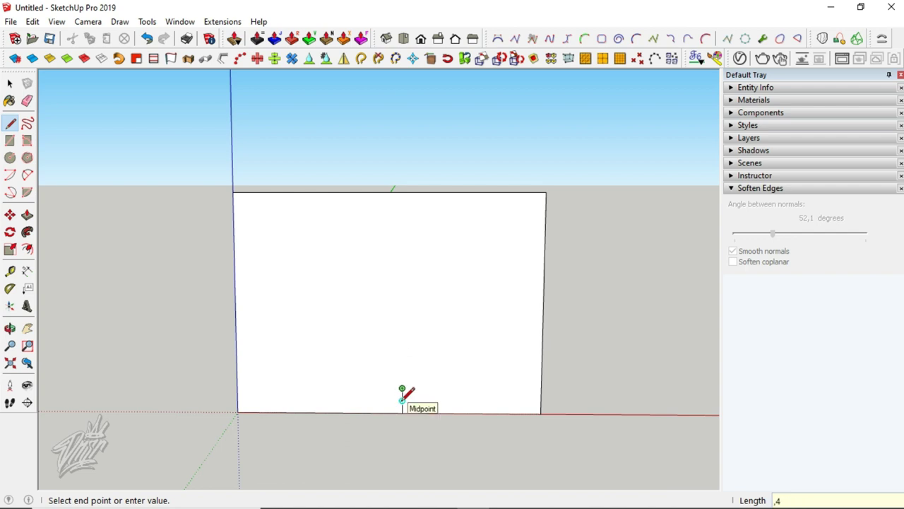
key("Return")
scroll(403, 401, "up", 1)
scroll(403, 400, "up", 2)
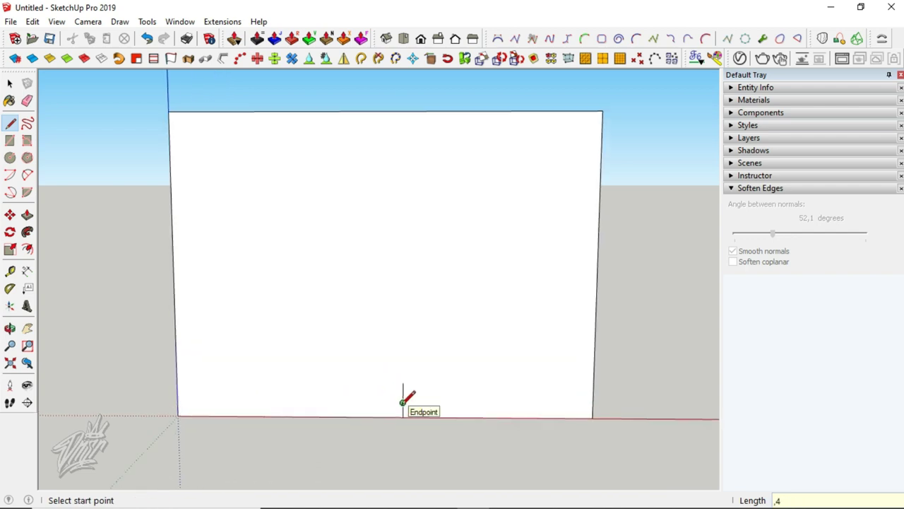
scroll(403, 398, "up", 2)
Draw the vertical line with two short horizontal ledges rising from the bottom midpoint
left_click(403, 403)
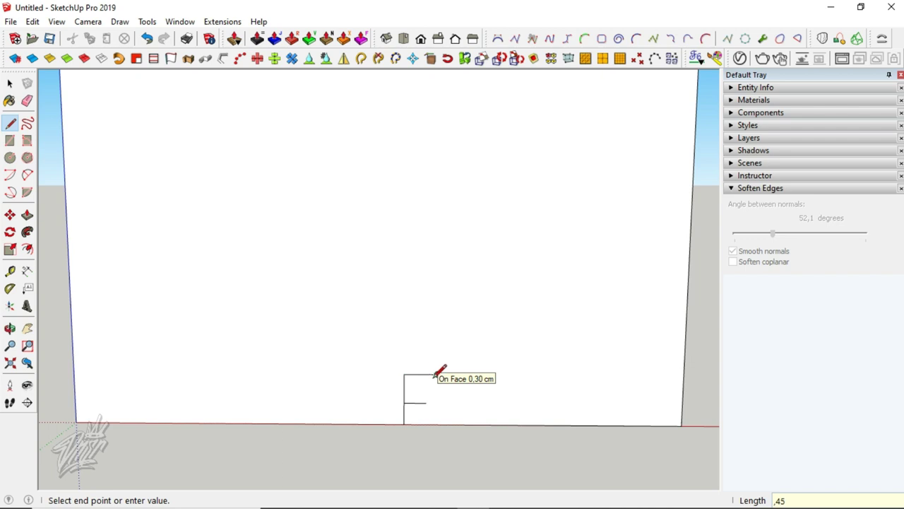
key("o")
scroll(425, 416, "up", 1)
scroll(426, 416, "up", 1)
scroll(417, 413, "up", 1)
mouse_move(402, 409)
left_mouse_down()
mouse_move(276, 393)
mouse_move(295, 363)
left_mouse_up()
Draw two 2-point arcs: from the profile base to the lower ledge tip, then to the upper ledge tip
middle_click_drag(377, 422, 375, 432)
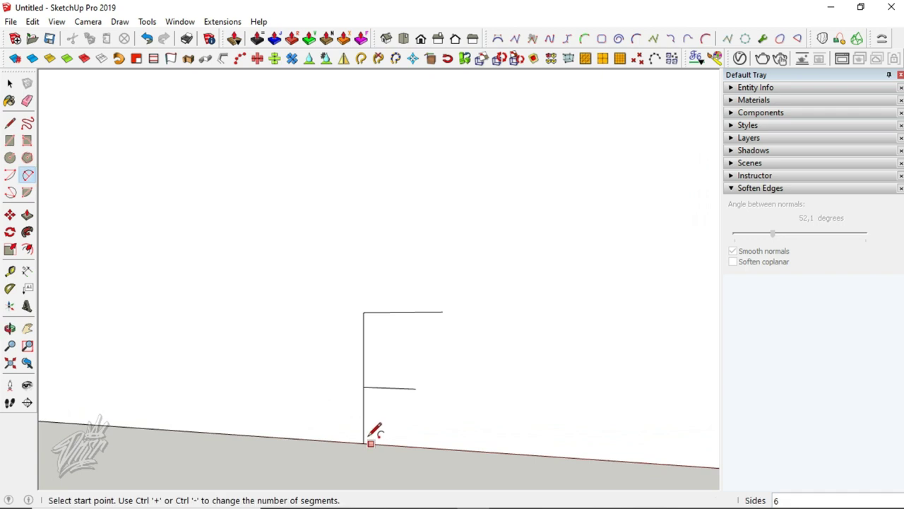
left_click(363, 442)
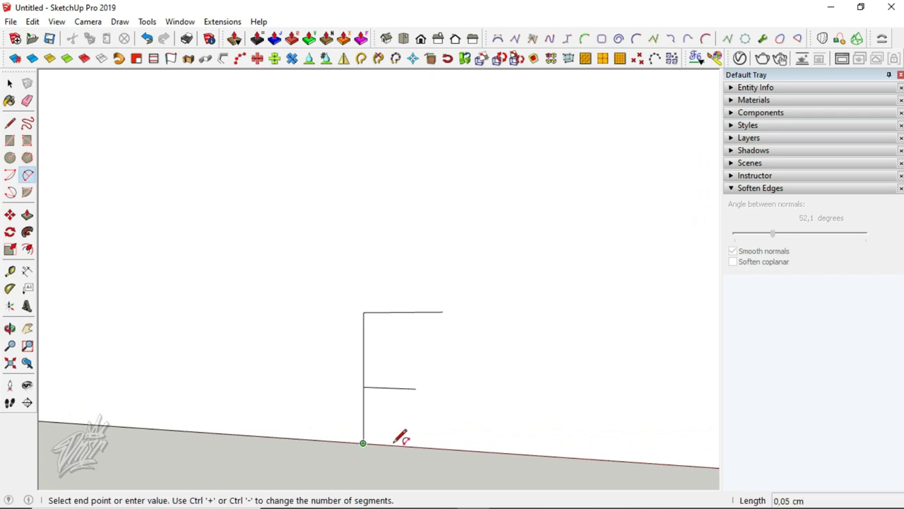
left_click(416, 388)
type(",08")
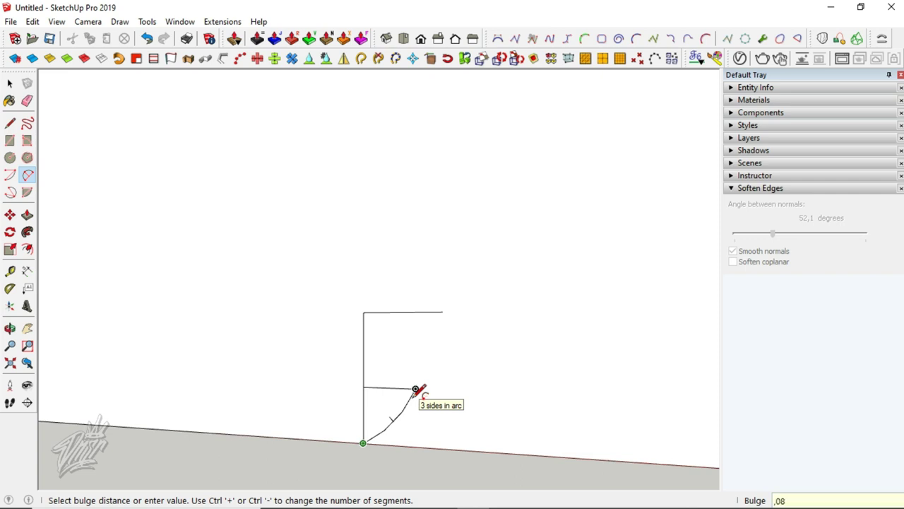
key("Return")
left_click(415, 389)
left_click(442, 312)
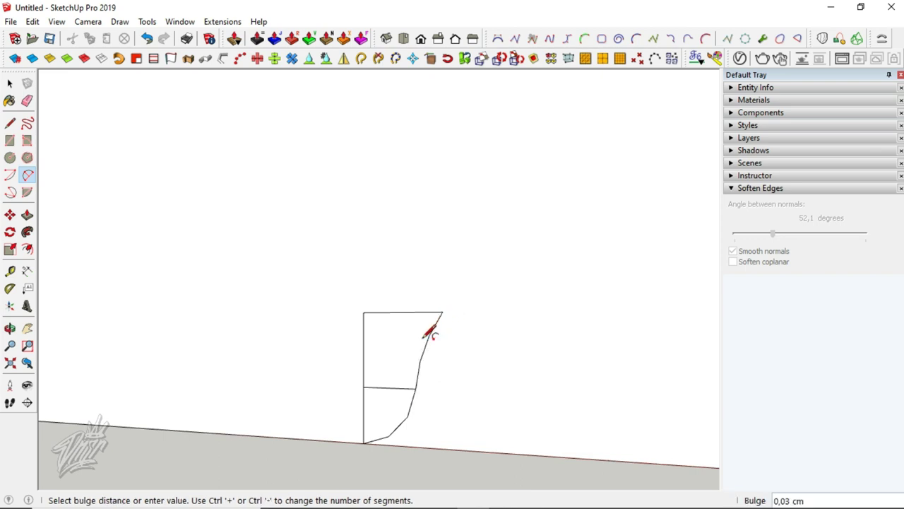
left_click(432, 334)
mouse_move(371, 365)
middle_mouse_down()
mouse_move(309, 399)
mouse_move(480, 405)
middle_mouse_up()
scroll(435, 406, "down", 3)
scroll(464, 389, "down", 5)
scroll(480, 404, "up", 2)
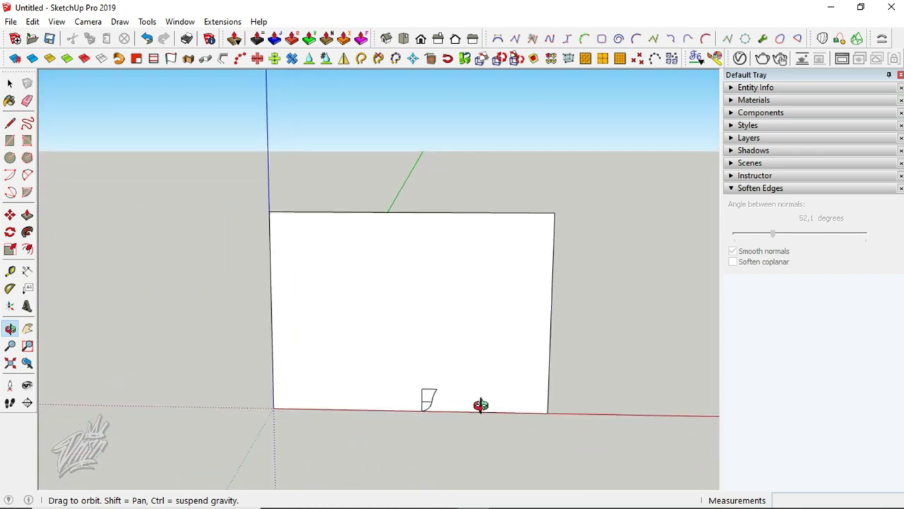
scroll(484, 400, "up", 2)
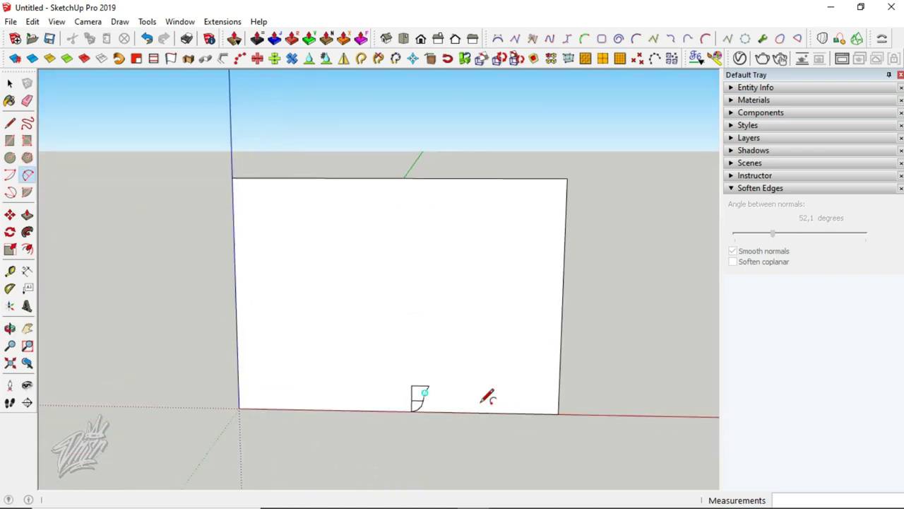
Draw an arc from the profile's base up to its top-right corner
left_click(429, 385)
left_click(567, 178)
type(",4")
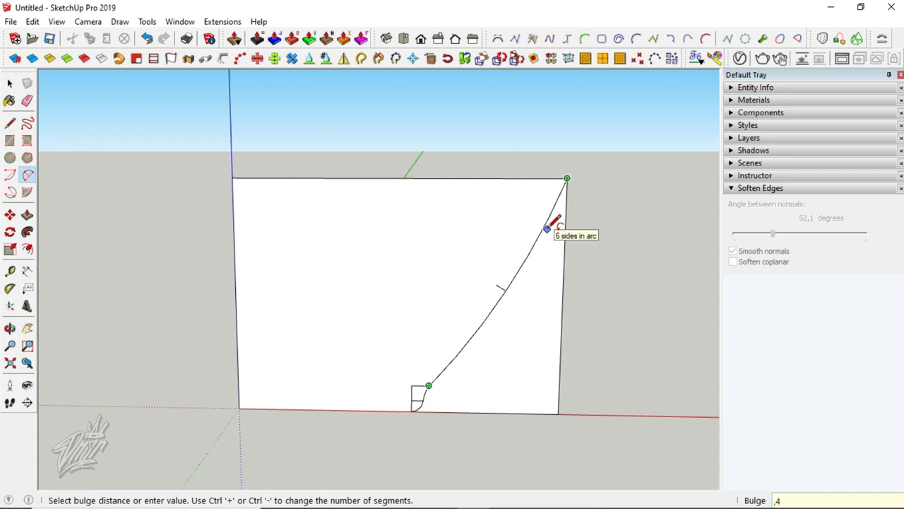
left_click(550, 227)
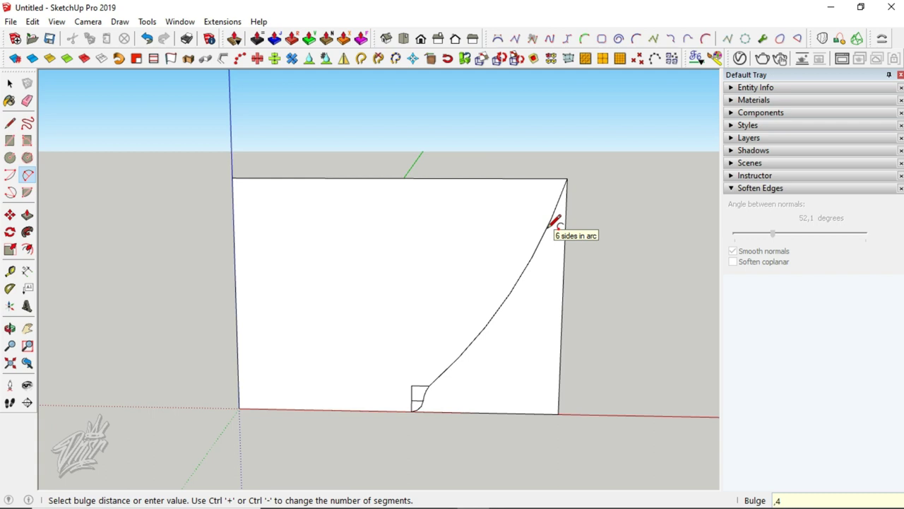
Erase the stub edges at the curve's foot and select the face left of the curve
key("o")
mouse_move(535, 250)
left_mouse_down()
mouse_move(345, 289)
mouse_move(402, 303)
mouse_move(461, 347)
left_mouse_up()
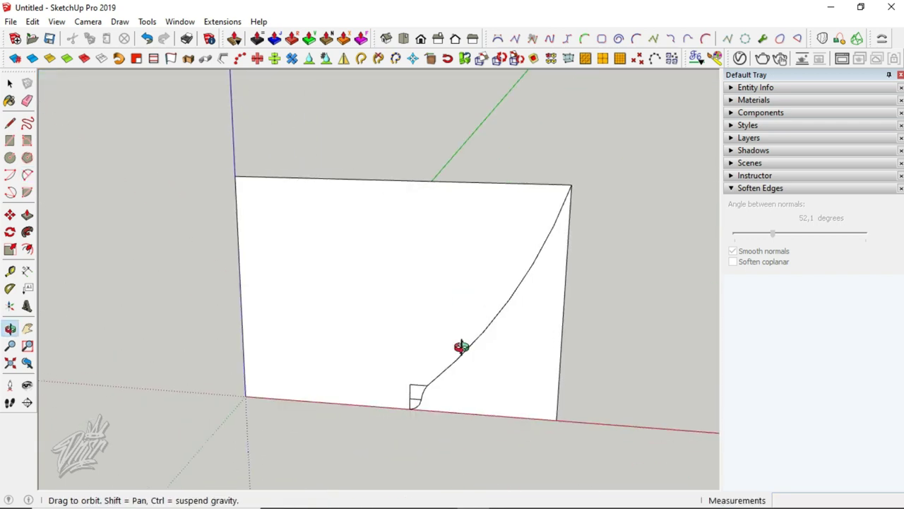
key("e")
left_click_drag(417, 387, 415, 397)
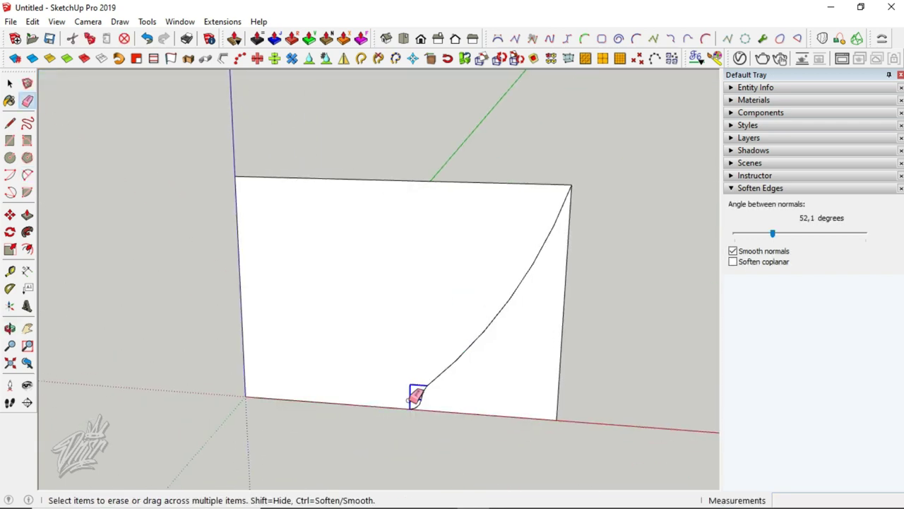
key("o")
left_click_drag(417, 353, 424, 354)
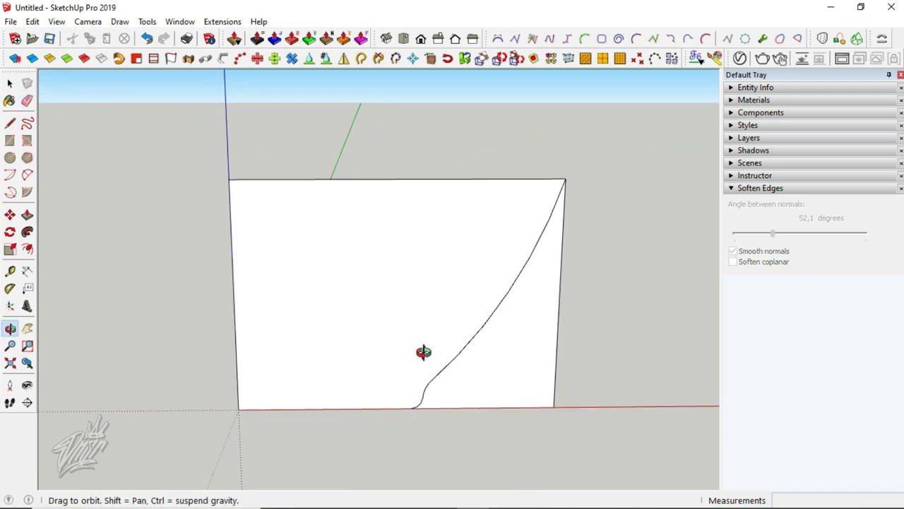
mouse_move(364, 370)
left_mouse_down()
mouse_move(307, 369)
mouse_move(615, 365)
mouse_move(285, 356)
mouse_move(389, 365)
mouse_move(452, 359)
mouse_move(262, 334)
mouse_move(464, 338)
mouse_move(424, 342)
left_mouse_up()
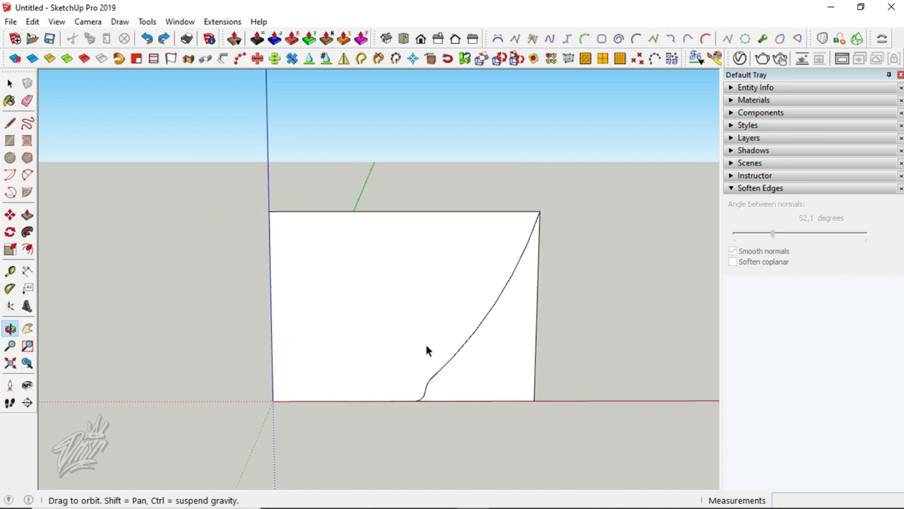
key("space")
left_click(427, 350)
Offset the base and curve edges slightly inward to create the thin bowl wall
double_click(426, 345)
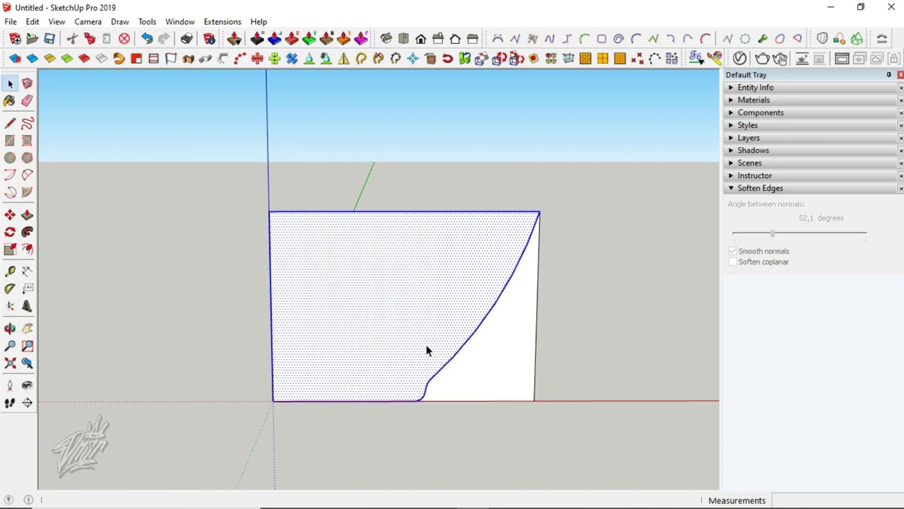
left_click(284, 244, "shift")
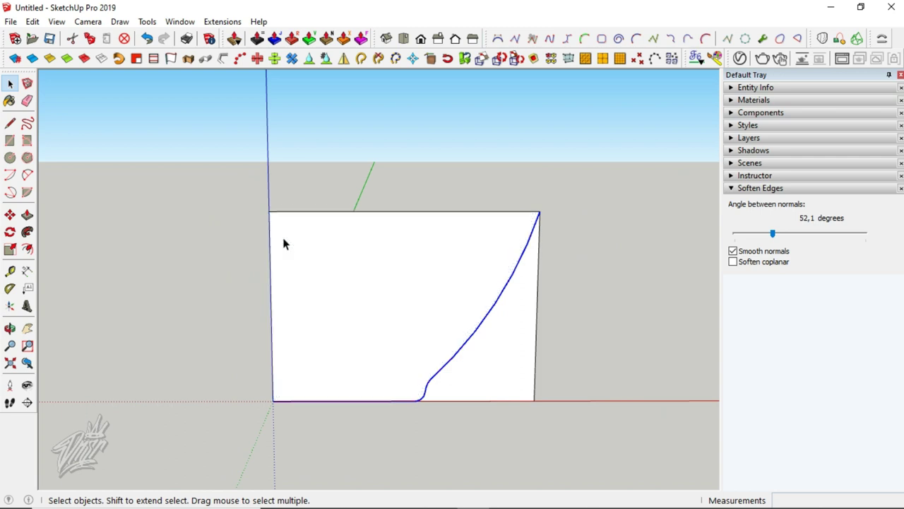
left_click(27, 248)
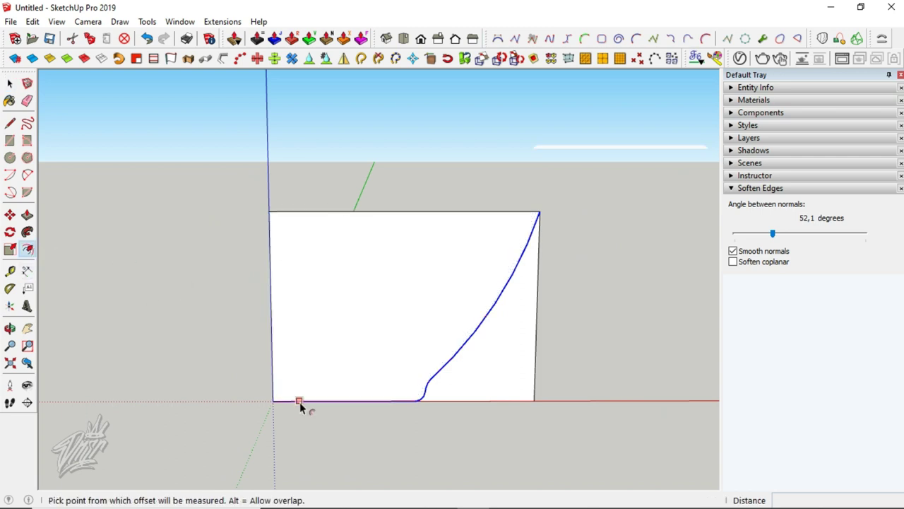
left_click(299, 401)
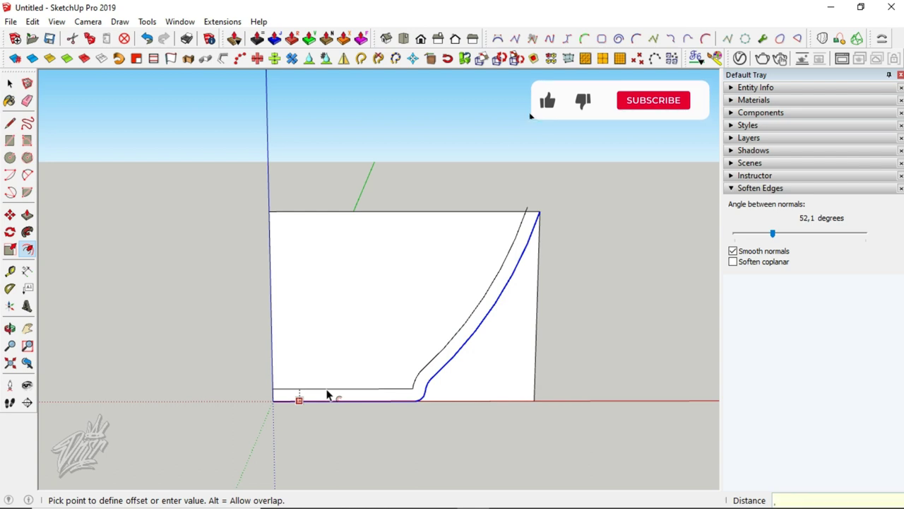
left_click(327, 394)
Zoom to the top and start a 2-point rim arc from the inner curve to the outer corner
key("h")
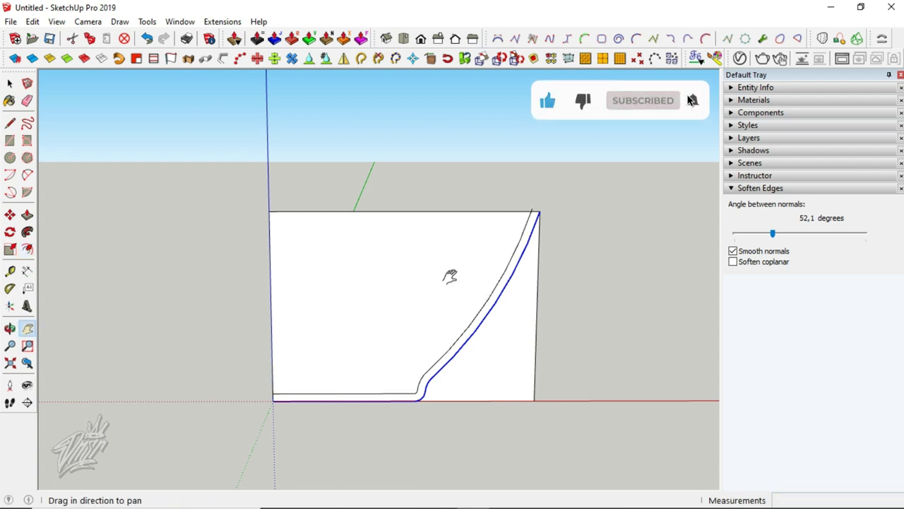
scroll(498, 262, "up", 2)
scroll(524, 232, "up", 2)
scroll(544, 202, "up", 2)
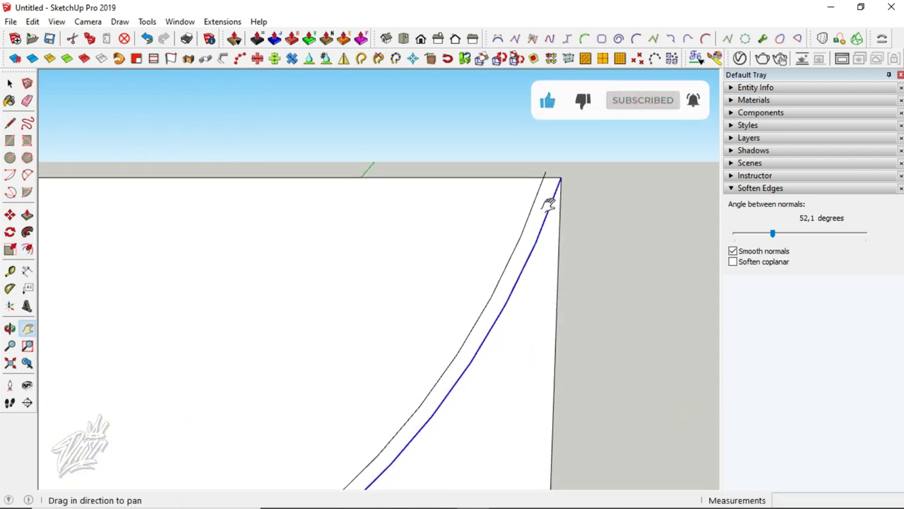
key("e")
key("h")
scroll(545, 176, "up", 1)
scroll(549, 176, "up", 1)
scroll(504, 241, "down", 2)
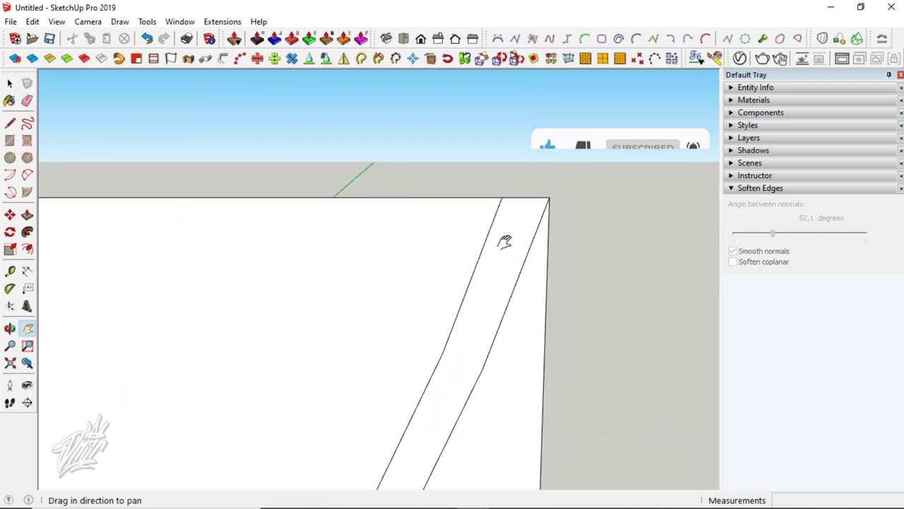
scroll(514, 230, "down", 1)
key("shift+p")
left_click(486, 218)
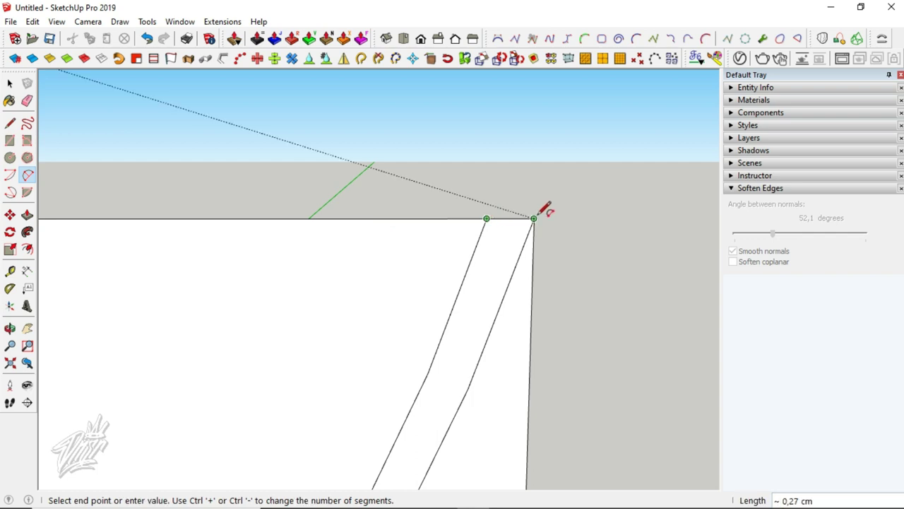
left_click(534, 218)
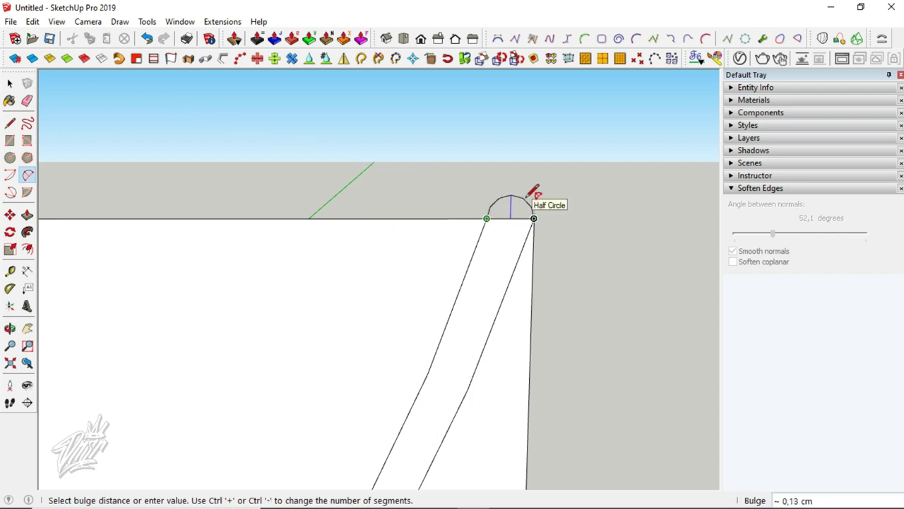
Erase the rectangle's outer edges around the profile and tilt the view into perspective
key("e")
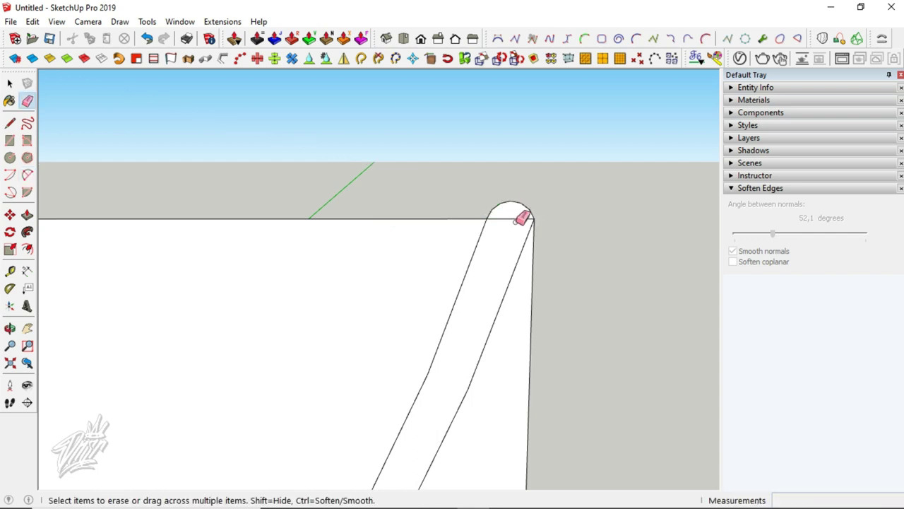
scroll(521, 212, "down", 1)
scroll(522, 212, "down", 1)
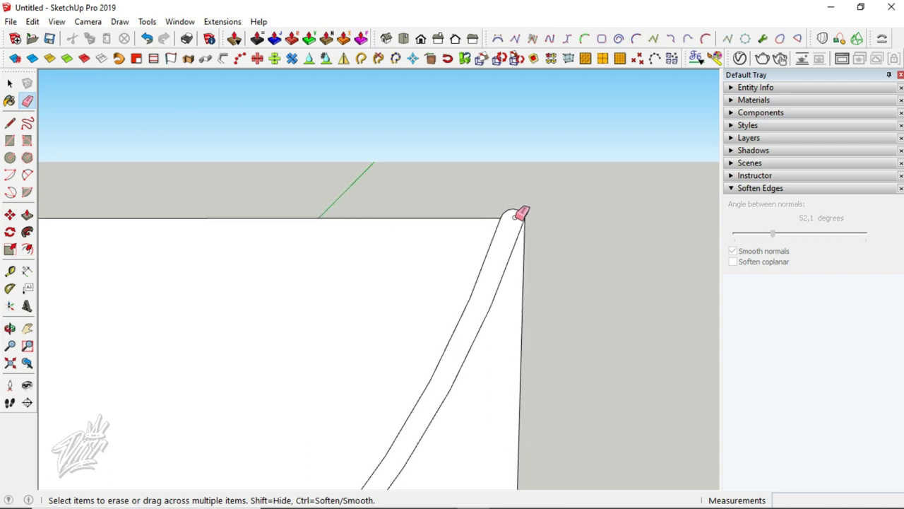
scroll(523, 210, "down", 3)
scroll(523, 210, "down", 2)
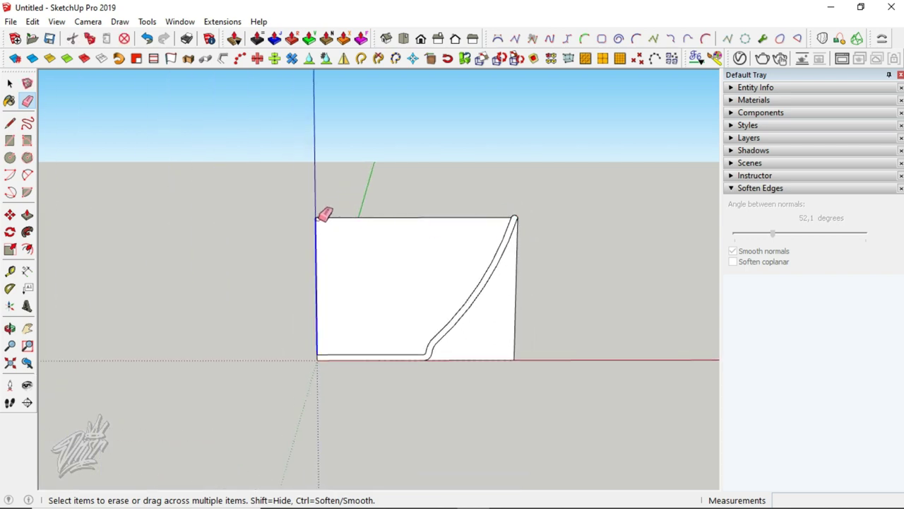
left_click_drag(319, 220, 325, 224)
left_click_drag(521, 353, 524, 357)
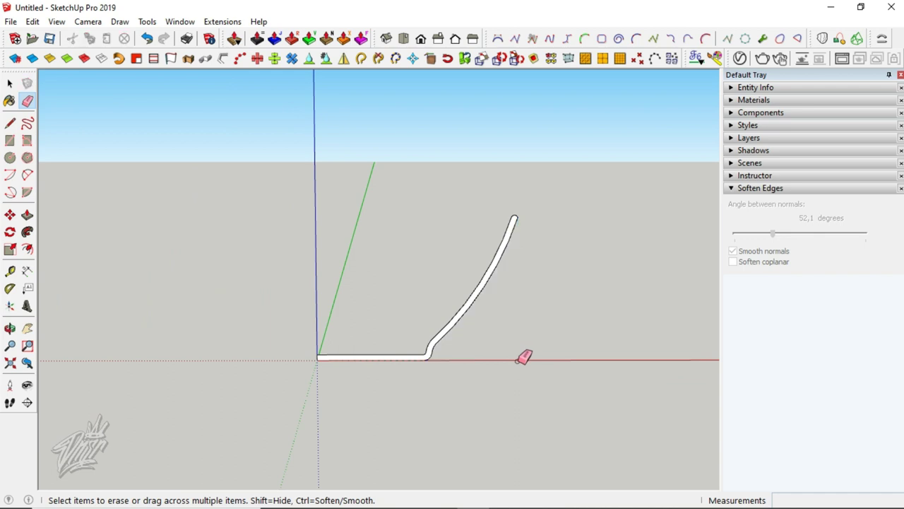
key("o")
mouse_move(420, 359)
left_mouse_down()
mouse_move(110, 395)
mouse_move(497, 402)
mouse_move(500, 427)
left_mouse_up()
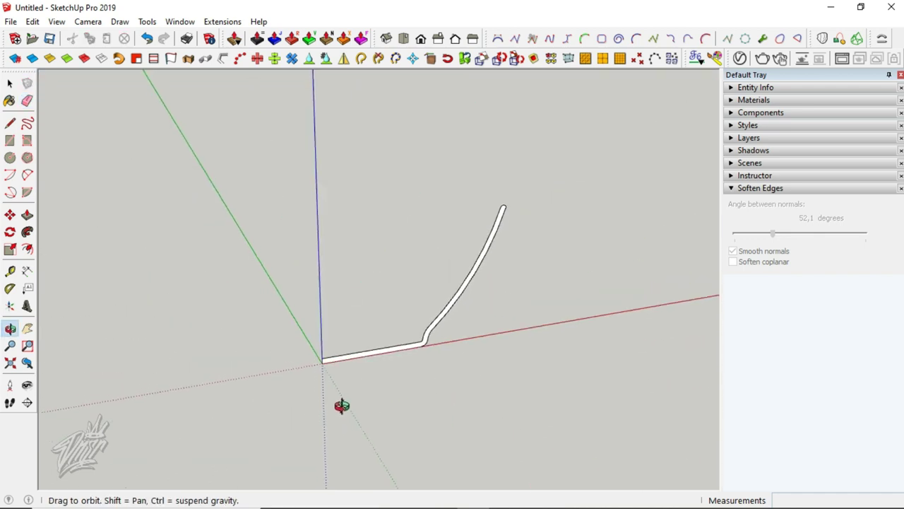
Draw a base circle of radius 4,5 at the origin
key("c")
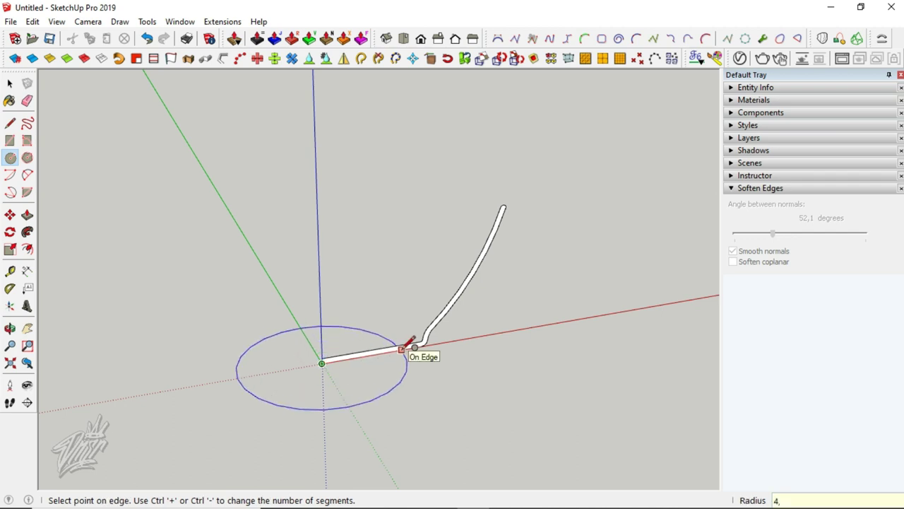
type("5")
key("Return")
Sweep the profile face around the circle with Follow Me to form the bowl
key("o")
mouse_move(397, 348)
left_mouse_down()
mouse_move(733, 283)
mouse_move(233, 358)
mouse_move(248, 370)
mouse_move(317, 365)
mouse_move(232, 379)
left_mouse_up()
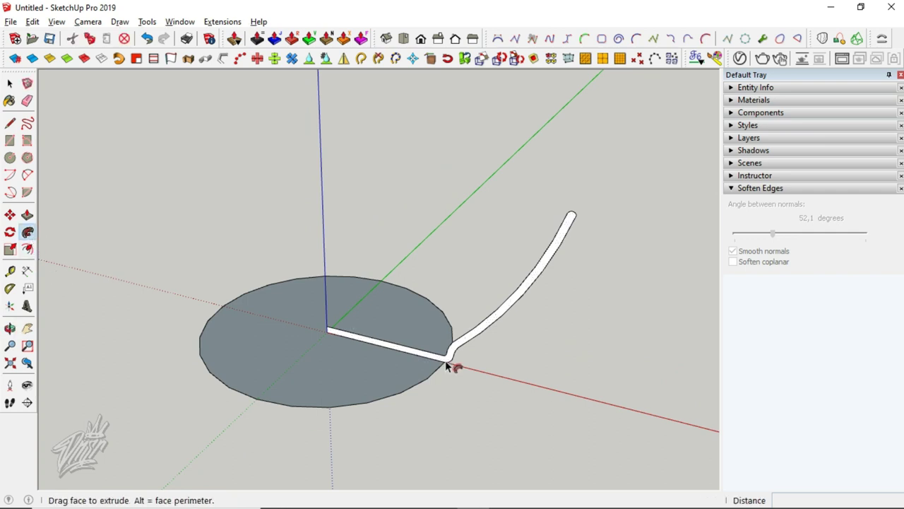
left_click(304, 406)
key("o")
mouse_move(358, 412)
left_mouse_down()
mouse_move(416, 346)
mouse_move(535, 317)
mouse_move(434, 335)
mouse_move(762, 308)
mouse_move(372, 338)
mouse_move(149, 493)
mouse_move(129, 492)
mouse_move(323, 285)
mouse_move(361, 335)
mouse_move(370, 327)
mouse_move(191, 316)
mouse_move(107, 453)
mouse_move(170, 329)
mouse_move(194, 315)
mouse_move(248, 335)
left_mouse_up()
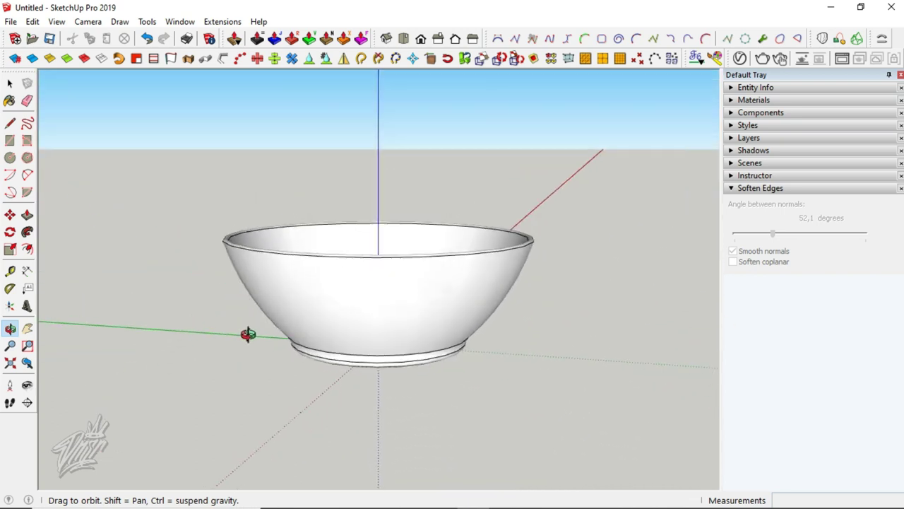
Create a new material textured with the rooster image 1 from the Desktop and paint the bowl's outer wall with it
left_click(397, 321)
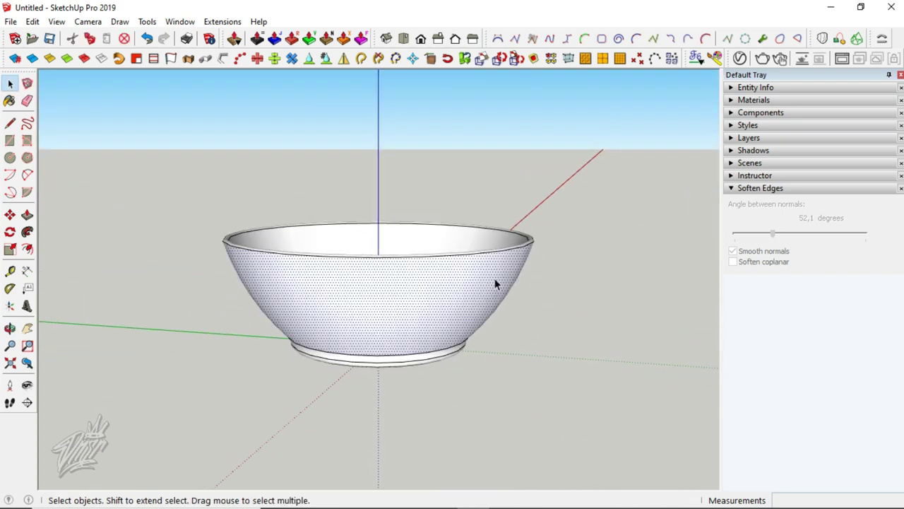
left_click(773, 99)
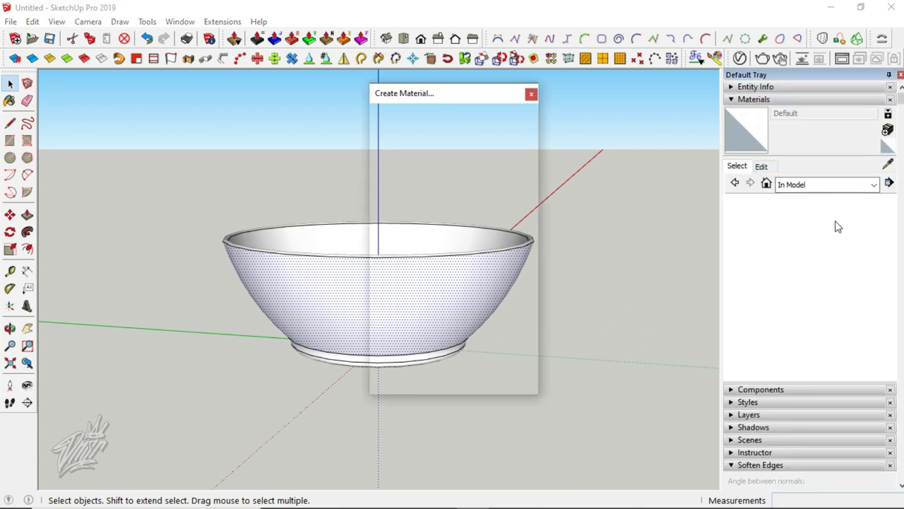
left_click(521, 294)
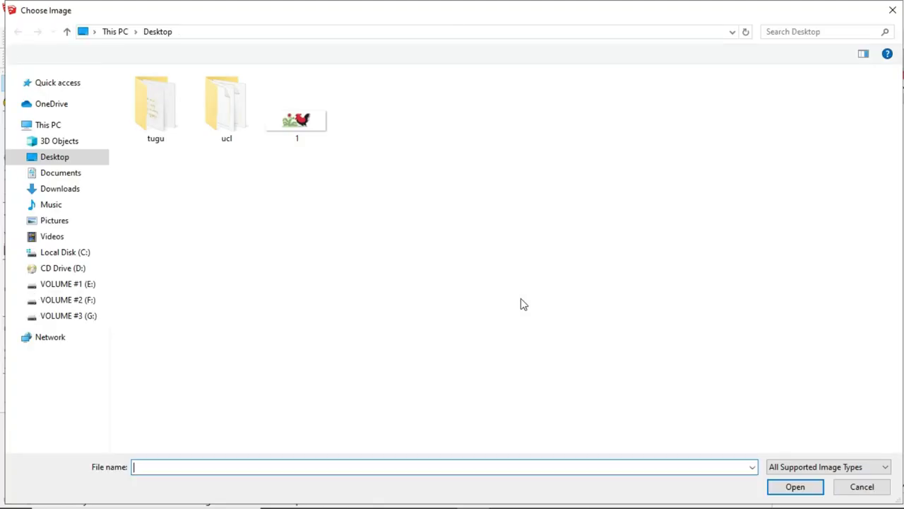
double_click(316, 125)
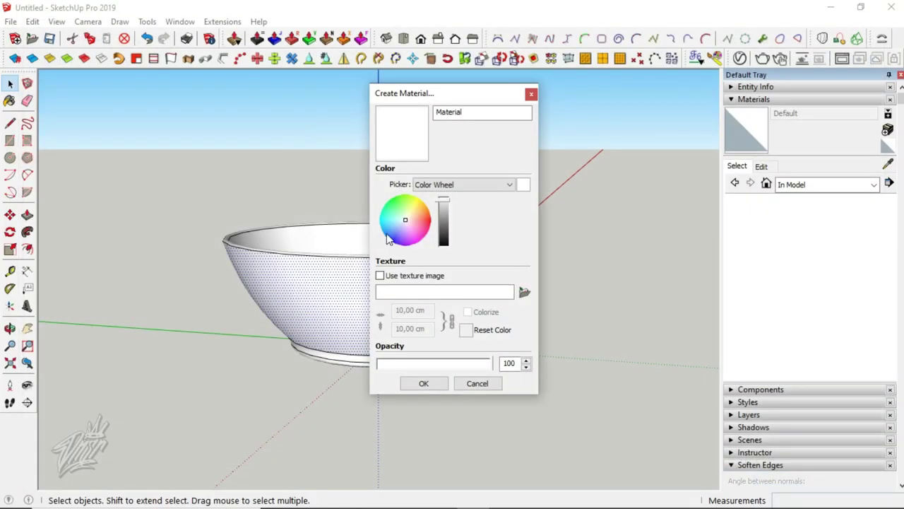
left_click(425, 384)
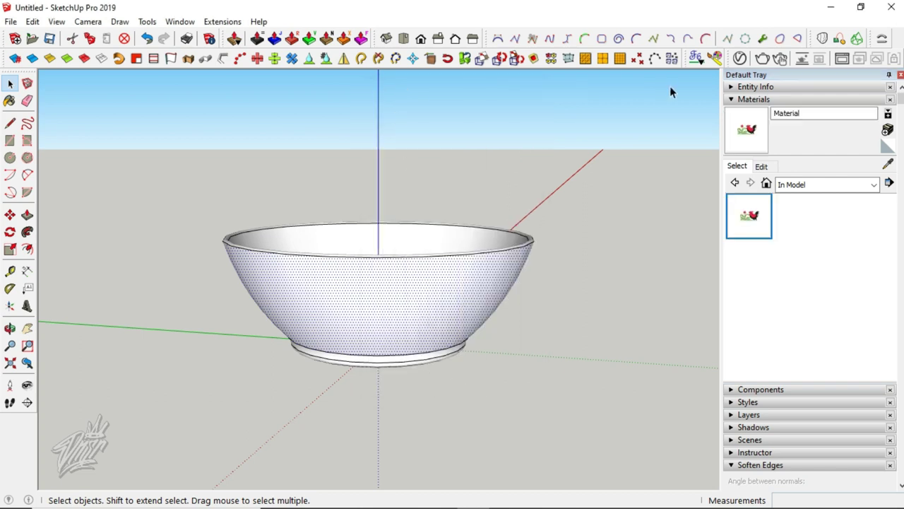
left_click(715, 56)
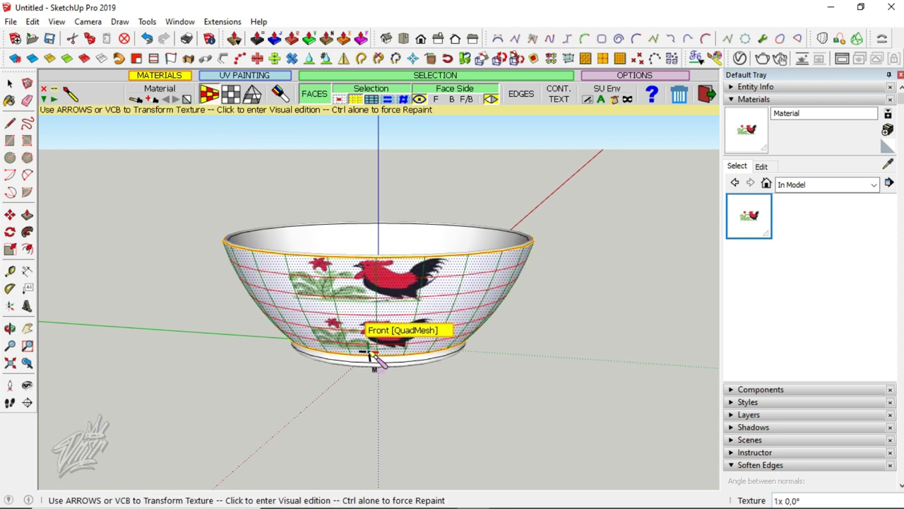
Set the rooster texture tiling to 2 across by 1 down and view the bowl from the side
left_click(386, 311)
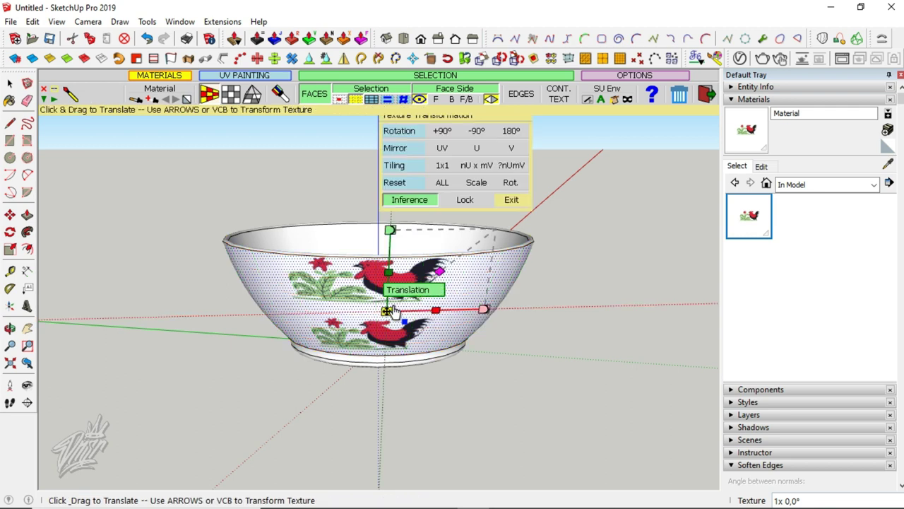
left_click(512, 165)
type("2")
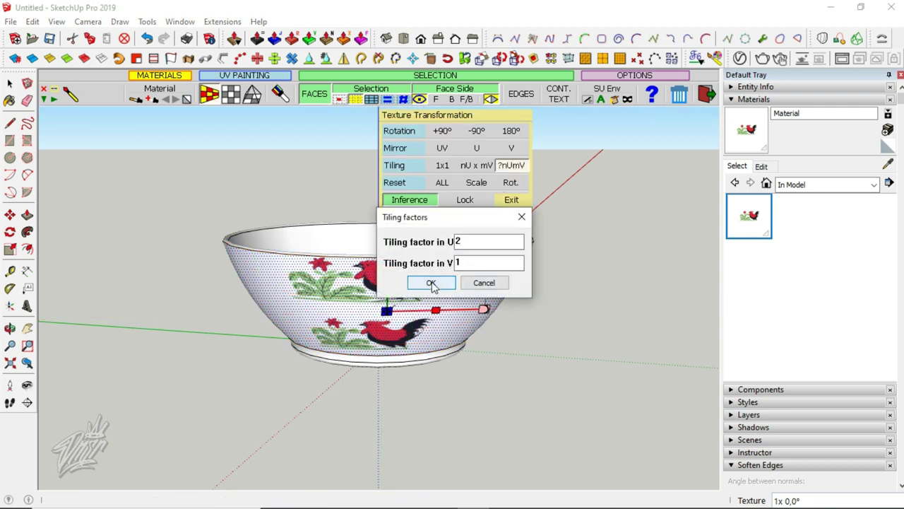
left_click(431, 284)
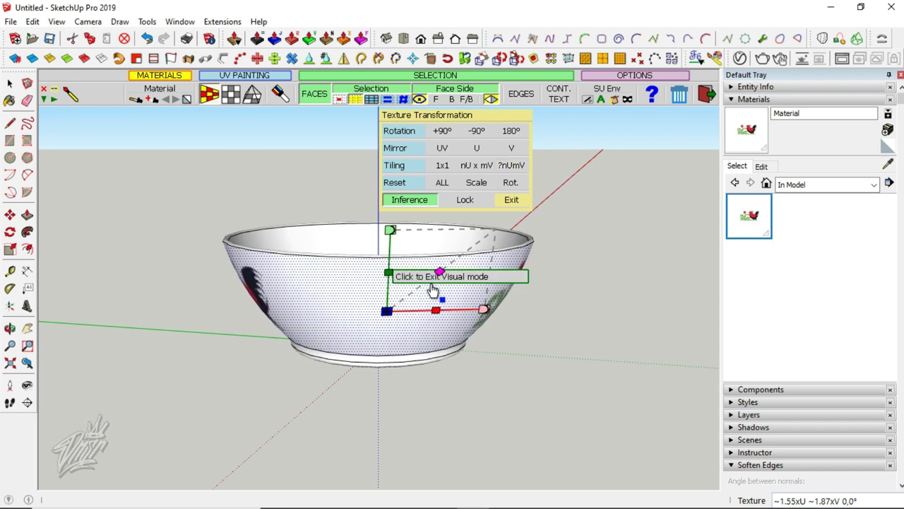
key("o")
mouse_move(428, 281)
left_mouse_down()
mouse_move(668, 237)
mouse_move(321, 280)
mouse_move(217, 276)
mouse_move(567, 292)
mouse_move(340, 300)
mouse_move(395, 430)
mouse_move(457, 372)
left_mouse_up()
Select the whole bowl and soften its edges at 54.8 degrees
key("space")
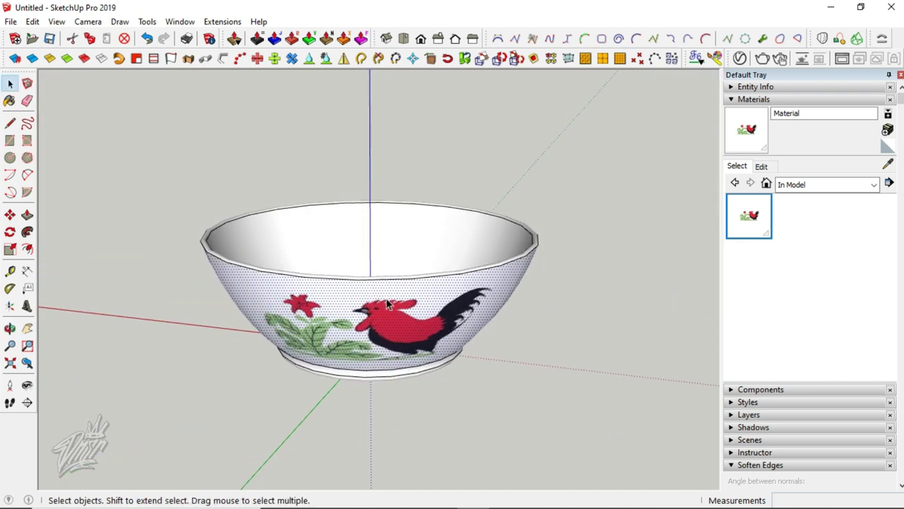
triple_click(386, 300)
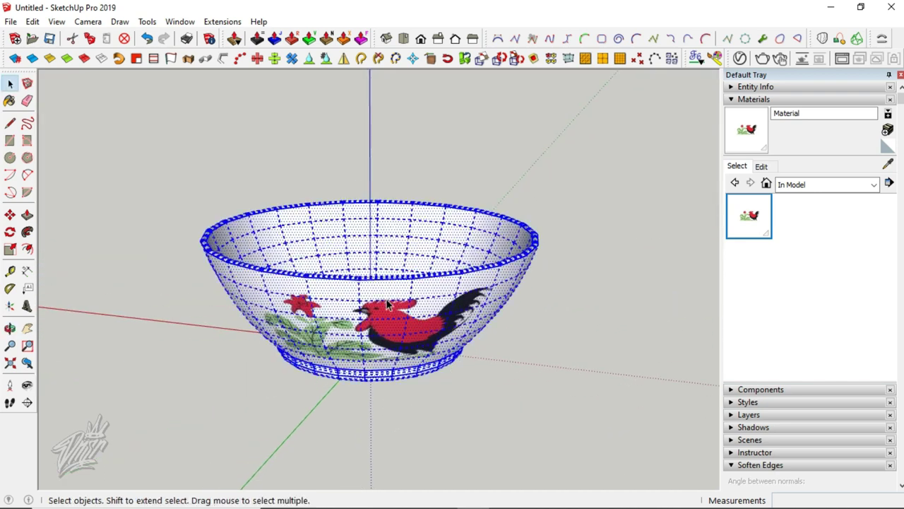
left_click(753, 466)
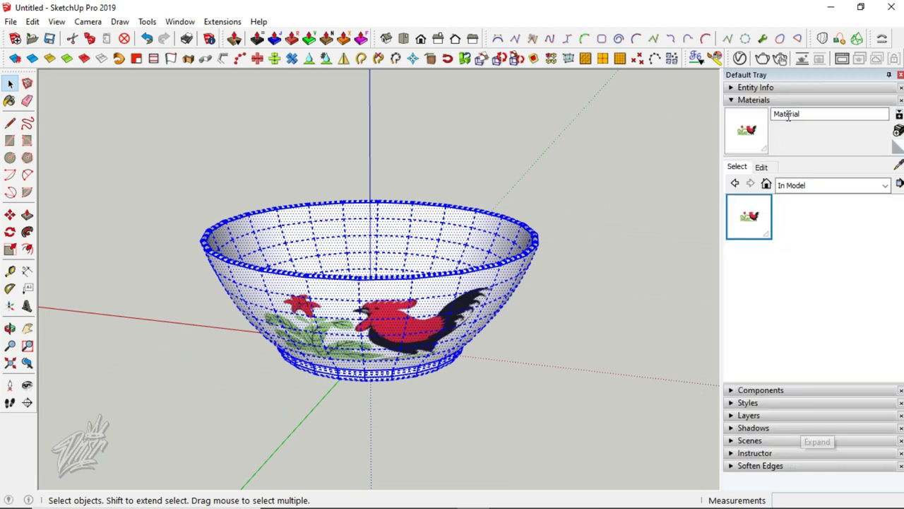
left_click(789, 101)
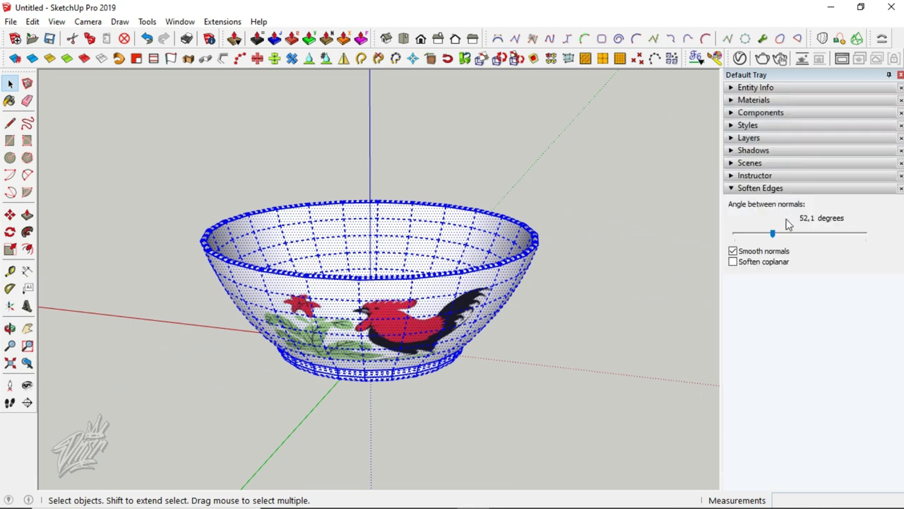
left_click(776, 236)
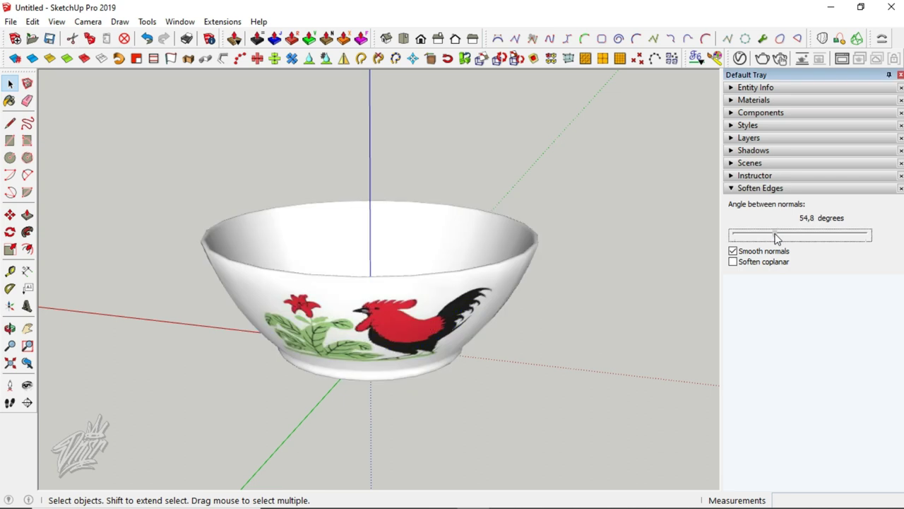
left_click(626, 266)
Turn on View > Hidden Geometry to show the bowl's mesh as dashed lines
left_click(56, 21)
left_click(92, 68)
mouse_move(355, 299)
left_mouse_down()
mouse_move(391, 188)
mouse_move(82, 171)
mouse_move(448, 203)
mouse_move(472, 496)
mouse_move(490, 357)
mouse_move(688, 319)
mouse_move(235, 323)
mouse_move(428, 270)
left_mouse_up()
Turn off View > Hidden Geometry so the dashed mesh lines disappear
scroll(235, 322, "up", 3)
scroll(235, 323, "up", 3)
scroll(278, 239, "down", 3)
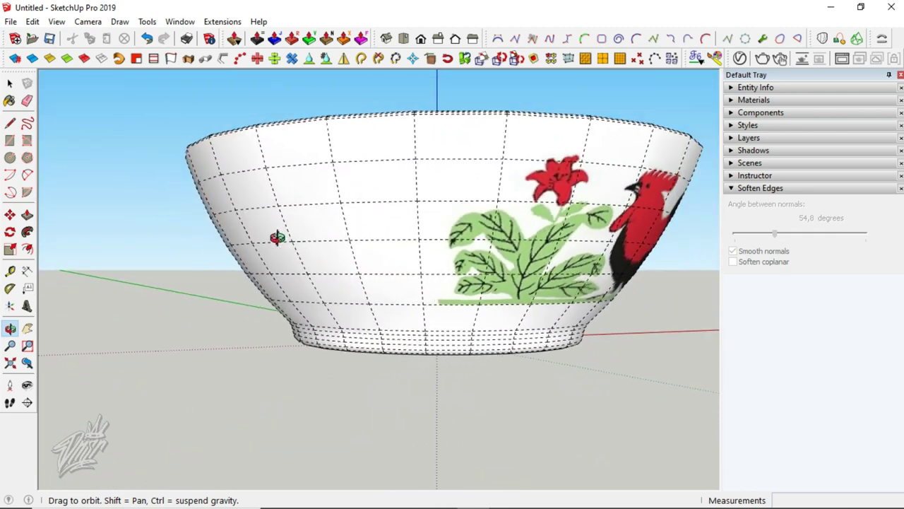
scroll(298, 242, "down", 2)
mouse_move(298, 242)
left_mouse_down()
mouse_move(642, 283)
mouse_move(404, 263)
mouse_move(297, 269)
left_mouse_up()
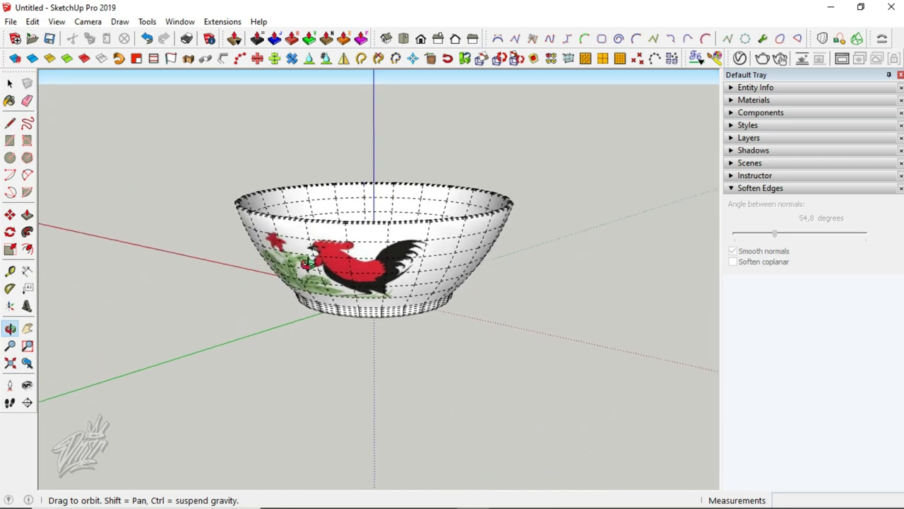
left_click(56, 21)
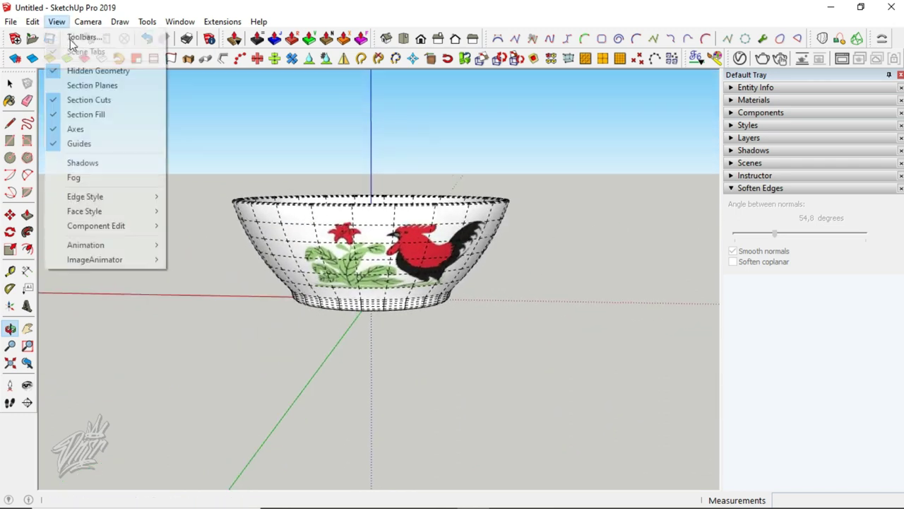
left_click(91, 68)
mouse_move(413, 353)
left_mouse_down()
mouse_move(424, 443)
mouse_move(525, 240)
mouse_move(600, 218)
mouse_move(244, 232)
mouse_move(474, 200)
mouse_move(218, 194)
mouse_move(512, 202)
mouse_move(372, 200)
left_mouse_up()
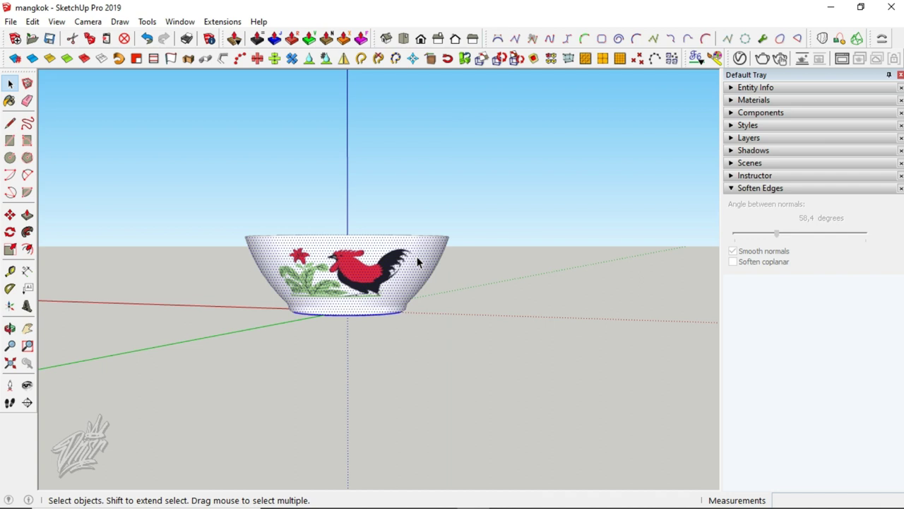
Reset the whole bowl's edge softening to 0 degrees and view its underside
triple_click(417, 263)
left_click(684, 262)
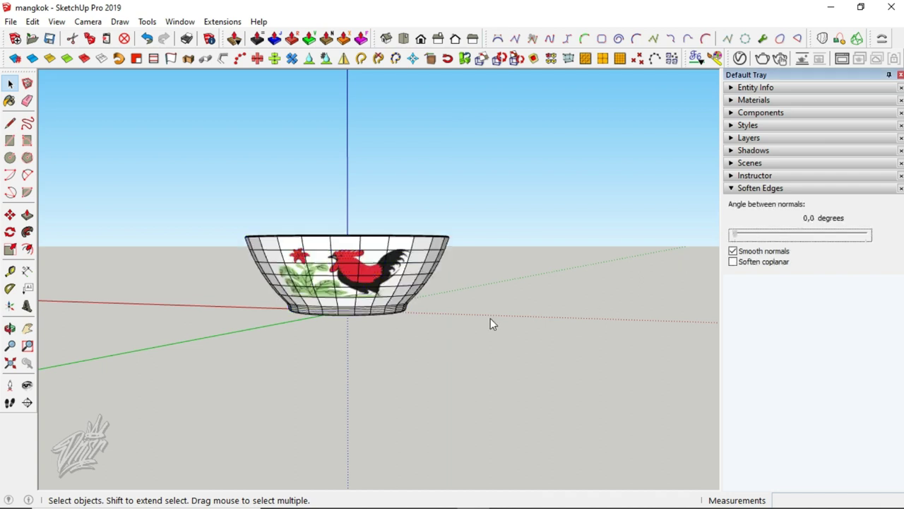
scroll(356, 291, "up", 1)
scroll(355, 296, "up", 1)
scroll(353, 311, "up", 1)
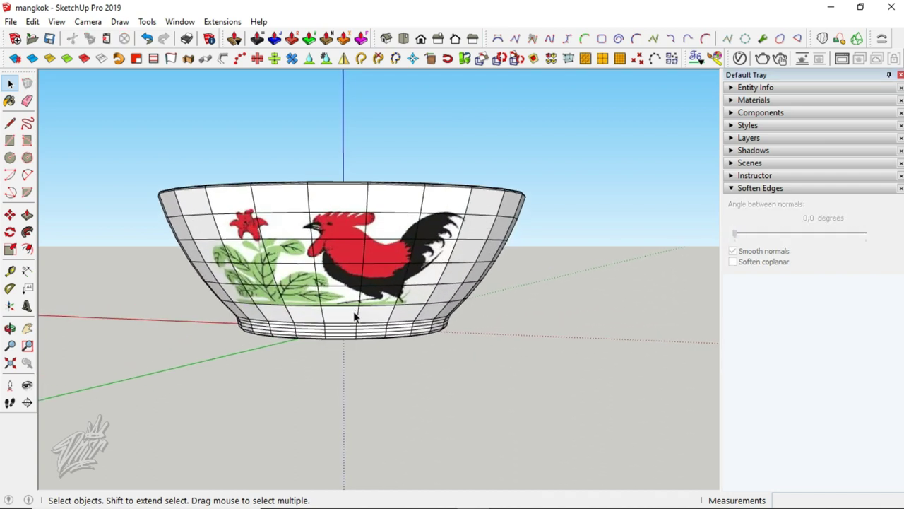
left_click_drag(370, 228, 341, 250)
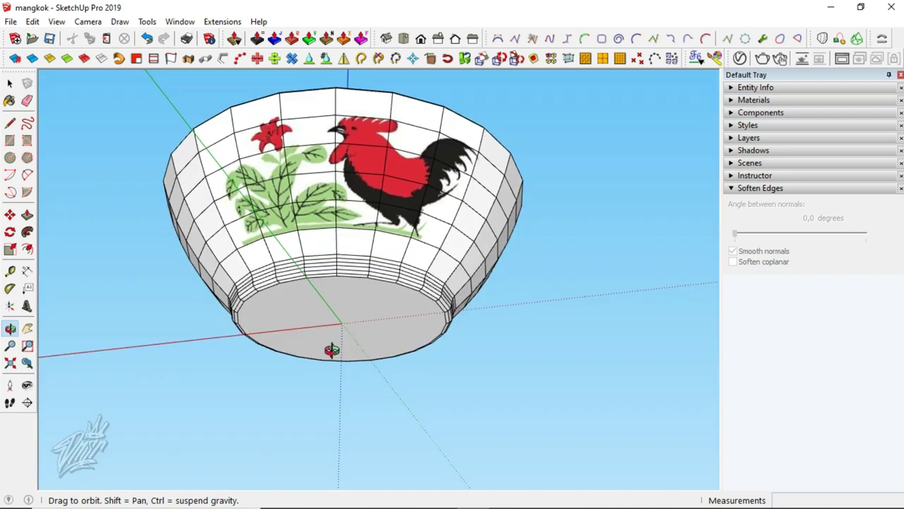
Offset the bowl's bottom face outline inward by 0.3
key("space")
left_click(353, 264)
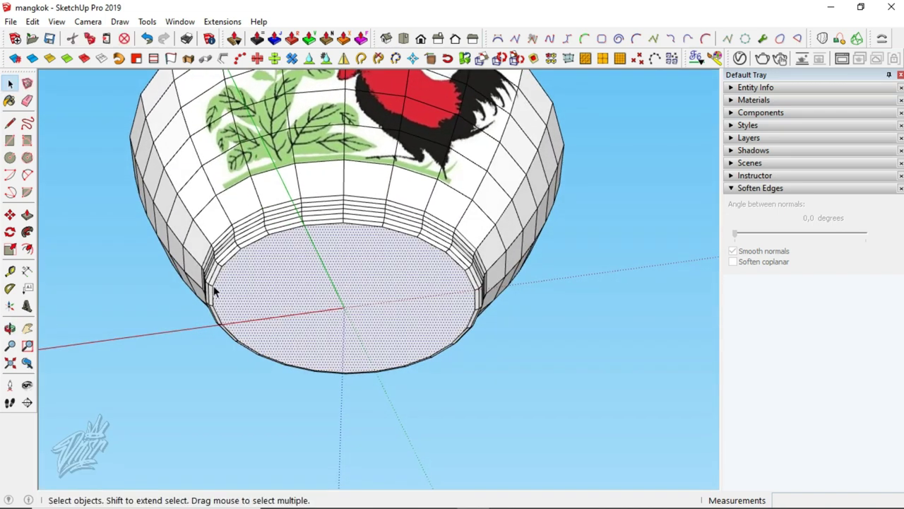
left_click(220, 266)
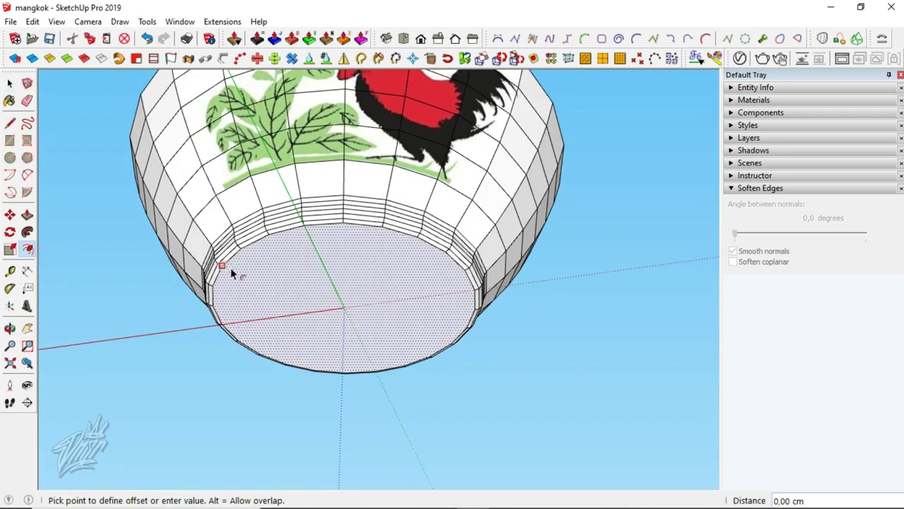
type(",3")
key("Return")
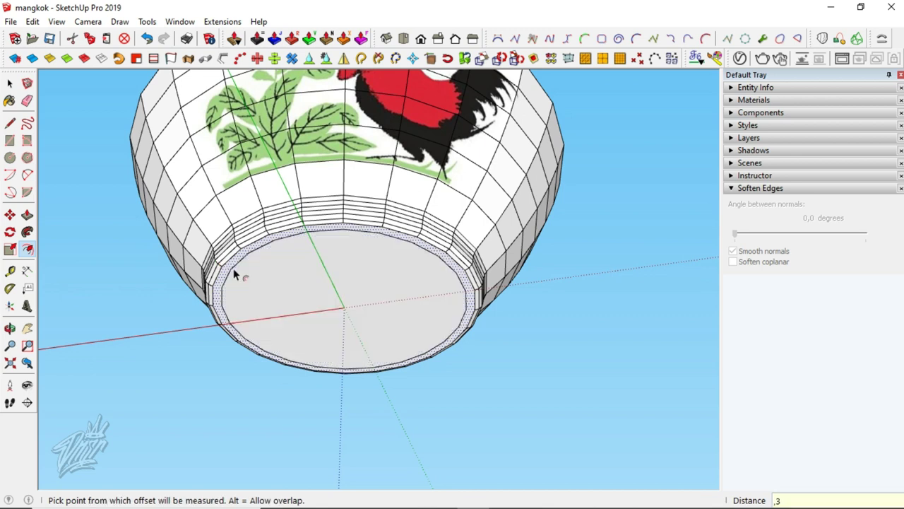
Move the inner bottom face 0.15 along the blue axis to recess the foot
key("space")
left_click(301, 316)
scroll(303, 318, "up", 2)
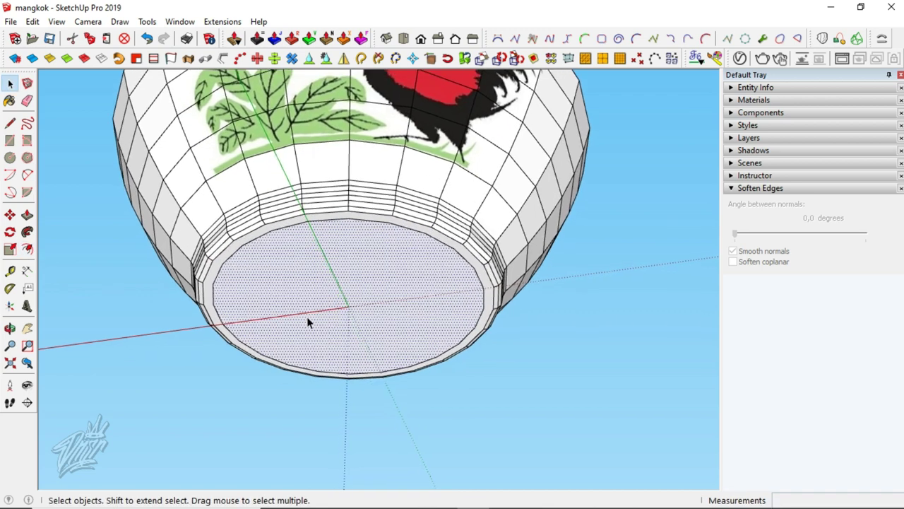
scroll(332, 315, "up", 2)
key("m")
left_click(356, 308)
scroll(356, 308, "up", 1)
scroll(356, 308, "up", 2)
scroll(356, 308, "up", 2)
scroll(360, 300, "up", 1)
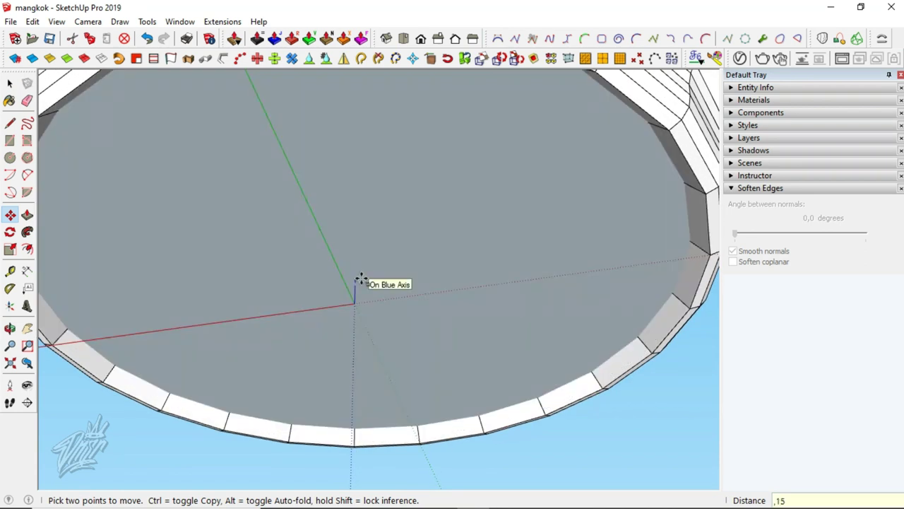
key("Return")
scroll(358, 276, "down", 1)
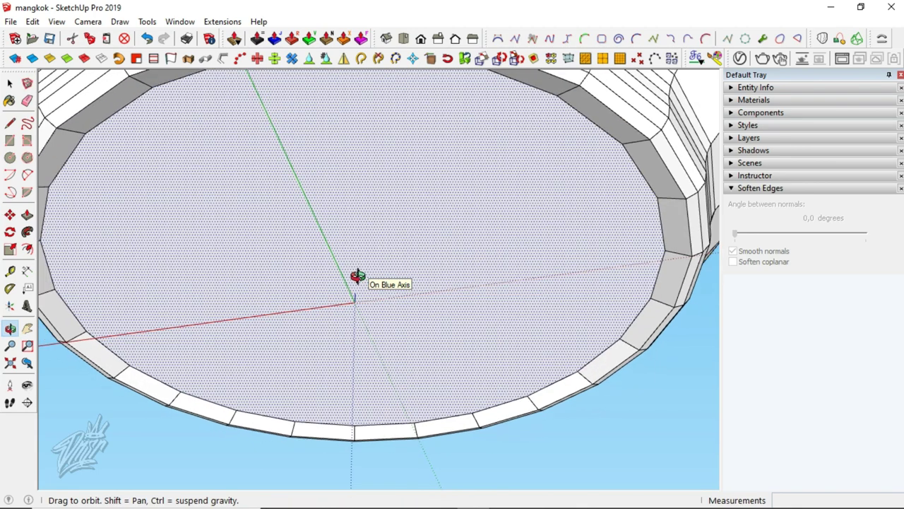
scroll(358, 276, "down", 2)
scroll(357, 277, "down", 2)
scroll(357, 277, "down", 2)
middle_click_drag(357, 278, 400, 283)
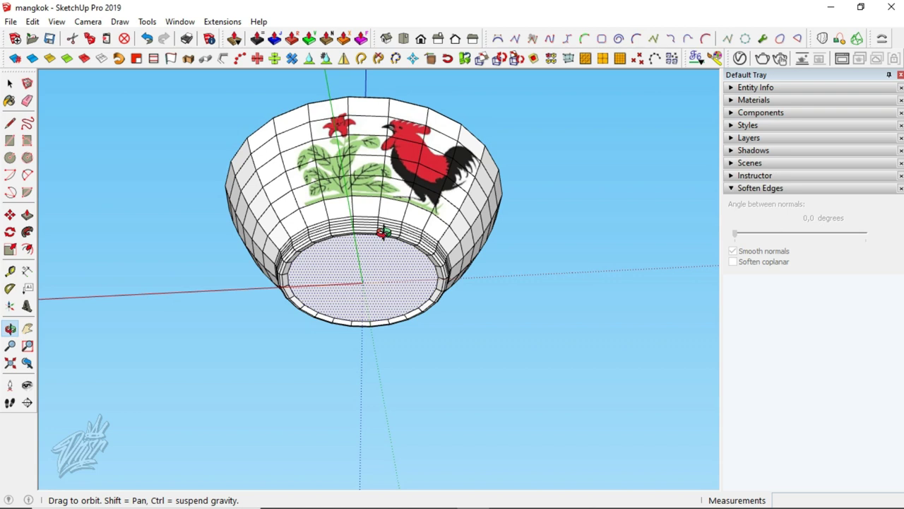
Soften all edges of the footed bowl at 52 degrees, then deselect it
triple_click(406, 230)
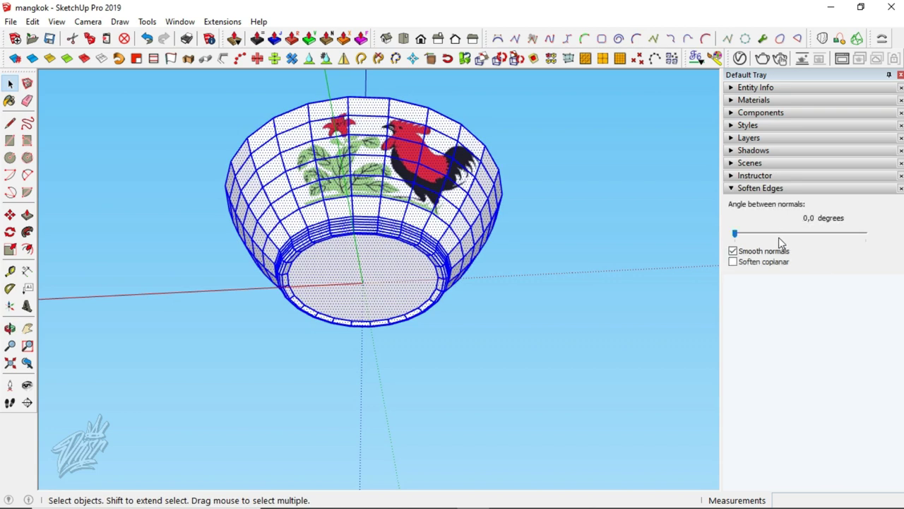
left_click_drag(735, 233, 775, 238)
left_click(511, 298)
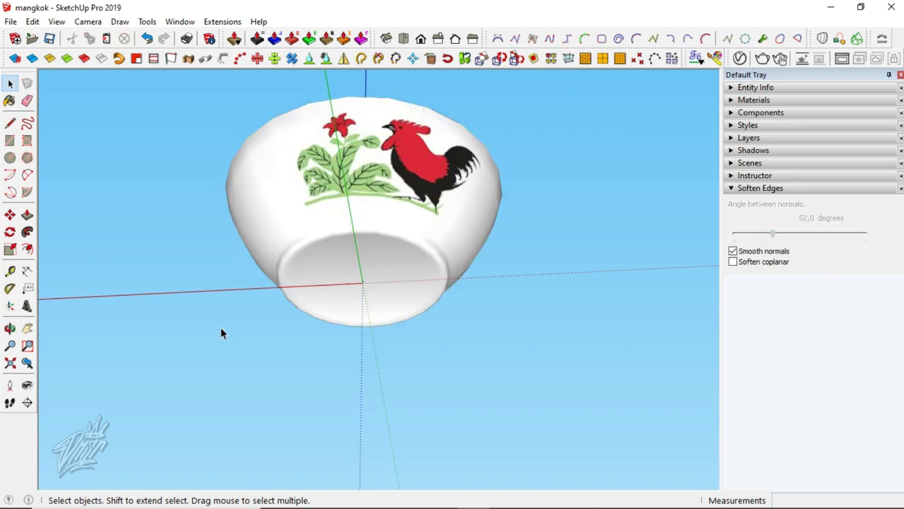
mouse_move(379, 153)
left_mouse_down()
mouse_move(313, 478)
mouse_move(465, 181)
mouse_move(398, 349)
mouse_move(595, 226)
mouse_move(560, 160)
mouse_move(335, 218)
mouse_move(306, 196)
mouse_move(316, 289)
mouse_move(297, 332)
mouse_move(714, 188)
mouse_move(779, 266)
mouse_move(558, 250)
mouse_move(377, 294)
mouse_move(289, 191)
mouse_move(87, 61)
left_mouse_up()
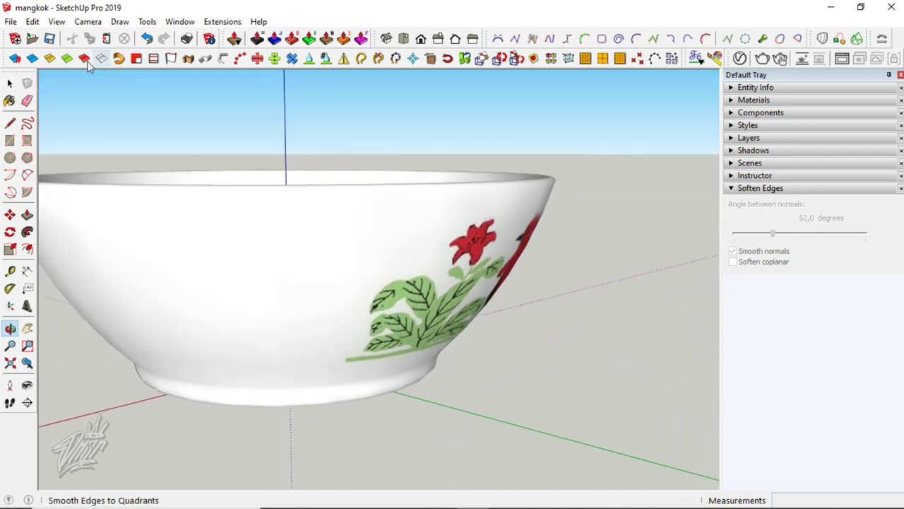
mouse_move(212, 296)
left_mouse_down()
mouse_move(252, 418)
mouse_move(318, 183)
mouse_move(792, 130)
mouse_move(674, 317)
mouse_move(594, 323)
mouse_move(515, 165)
mouse_move(170, 190)
mouse_move(222, 363)
mouse_move(452, 313)
mouse_move(475, 222)
mouse_move(361, 278)
mouse_move(420, 218)
mouse_move(557, 192)
mouse_move(353, 228)
mouse_move(529, 226)
mouse_move(338, 228)
left_mouse_up()
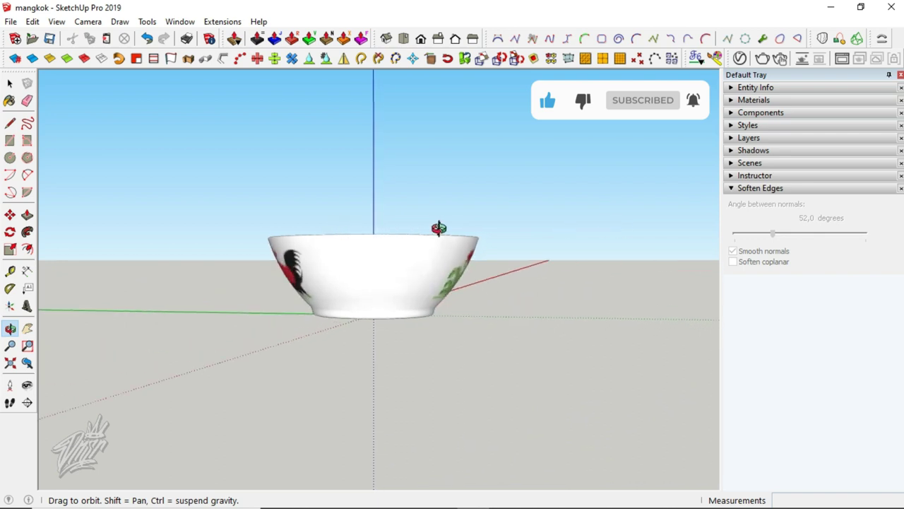
left_click_drag(439, 228, 580, 221)
left_click_drag(361, 225, 474, 230)
mouse_move(378, 231)
left_mouse_down()
mouse_move(365, 193)
mouse_move(444, 188)
left_mouse_up()
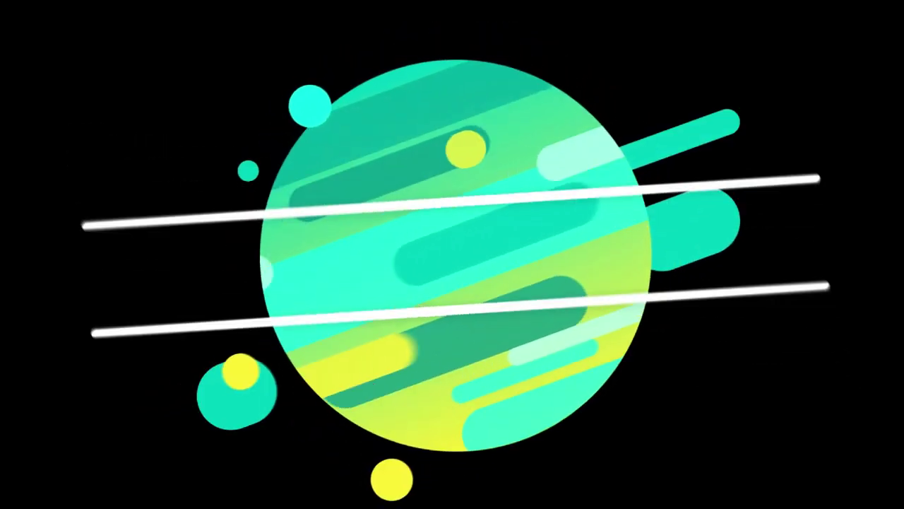